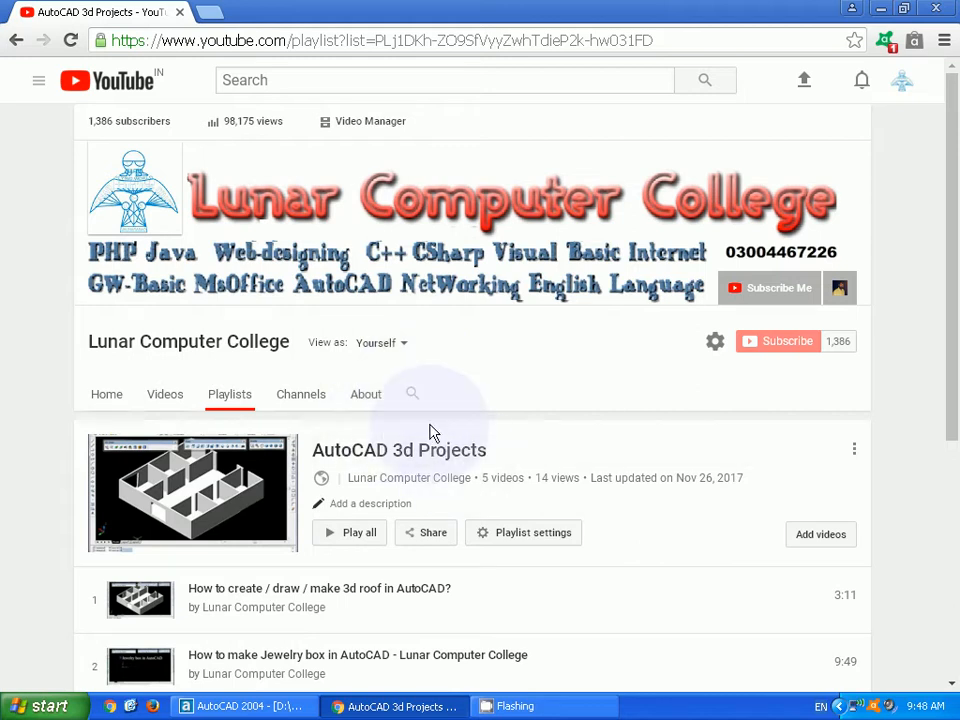
- Switch to AutoCAD and draw a single vertical polyline segment downwards near the middle of the drawing area
left_click(246, 711)
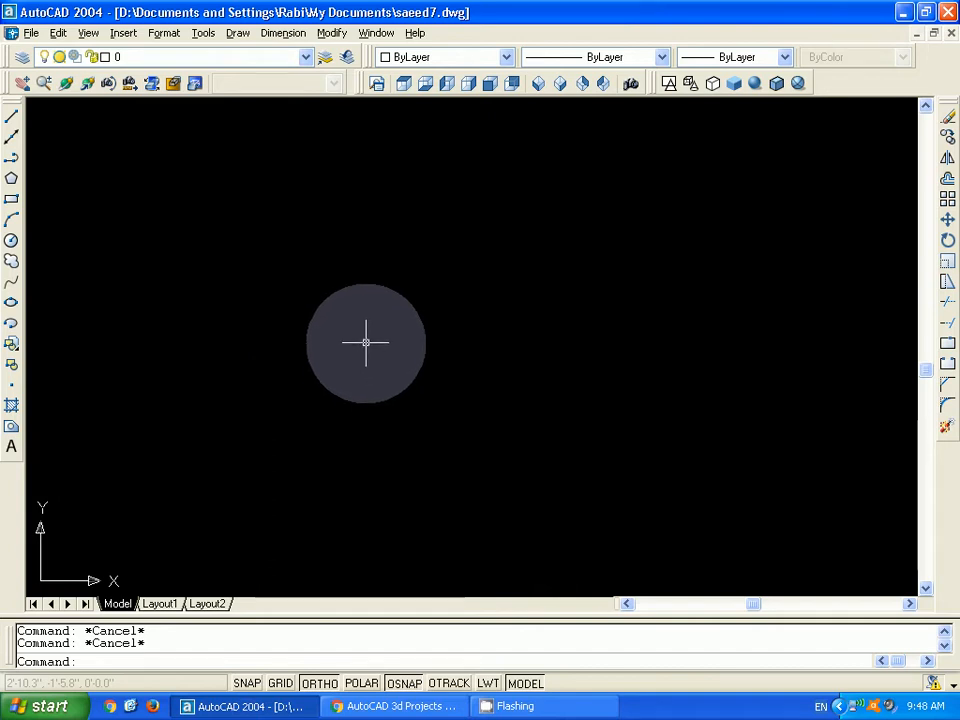
type("pl")
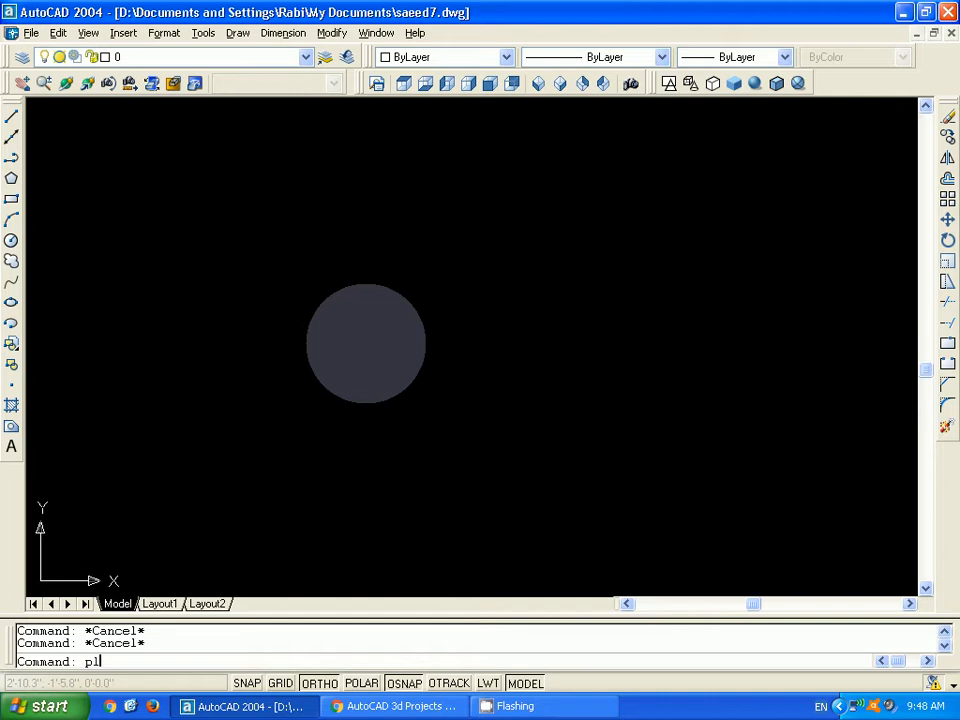
key("Return")
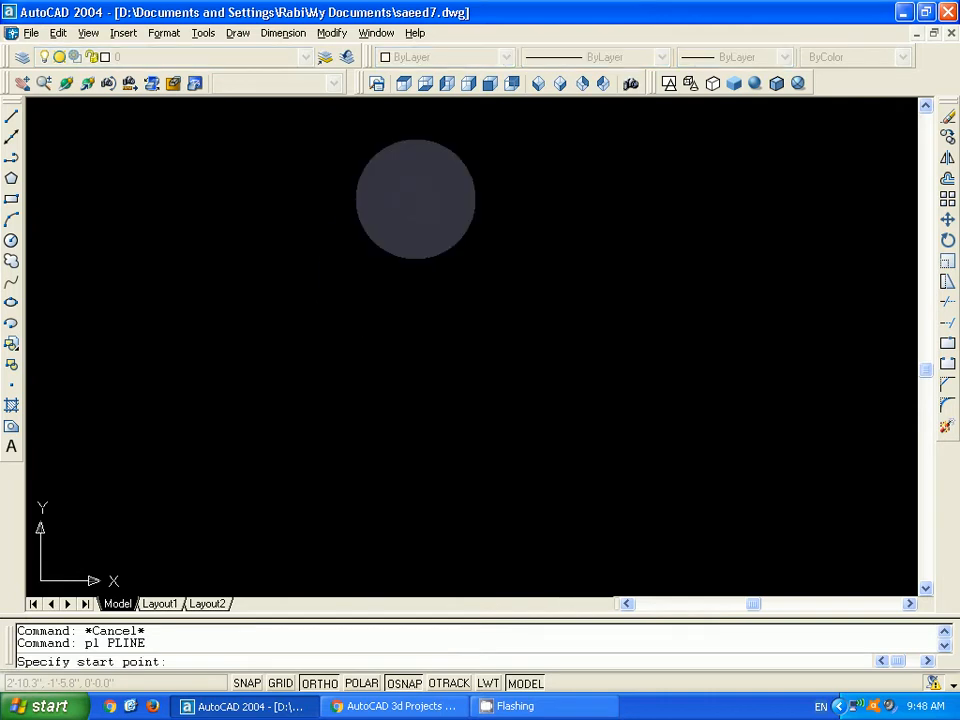
left_click(416, 199)
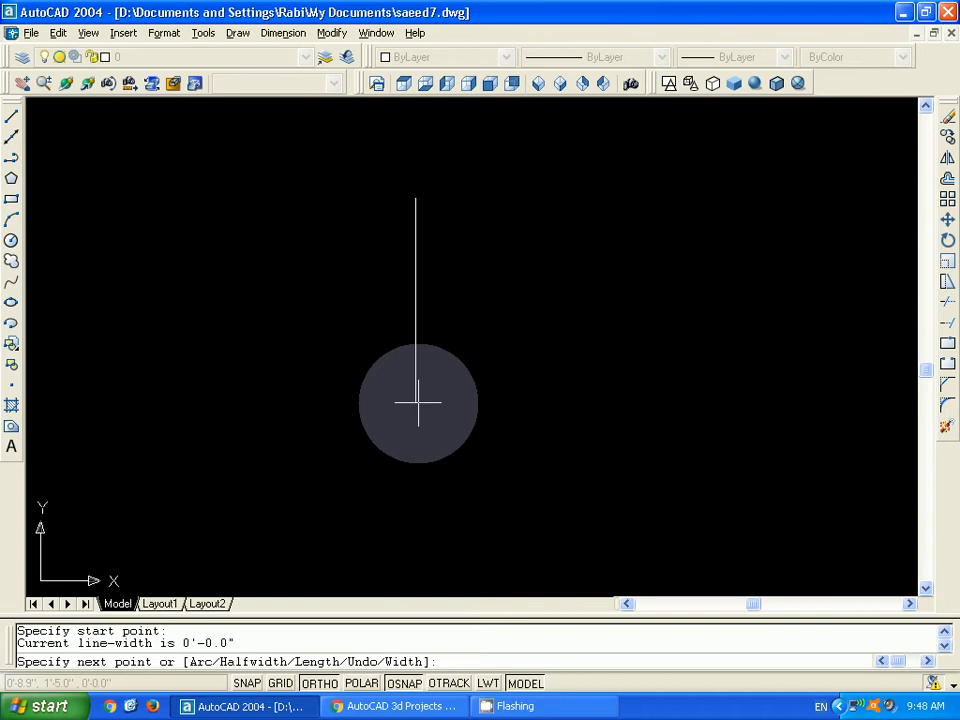
left_click(414, 488)
key("Escape")
key("Escape")
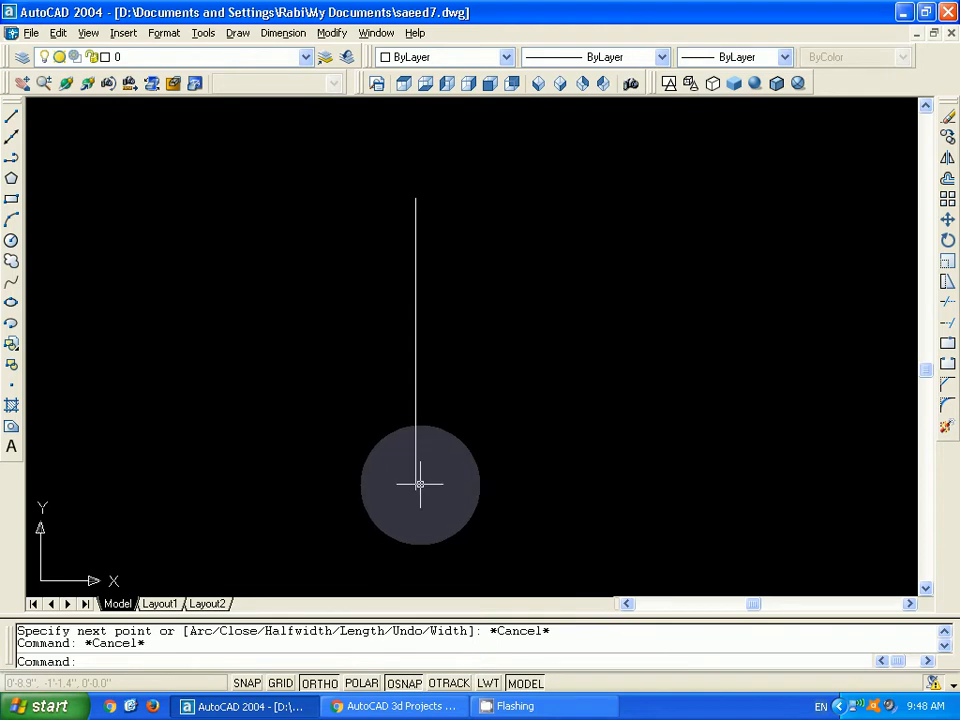
- Draw a small circle centred on the lower endpoint of the vertical polyline
key("Escape")
type("c")
key("Return")
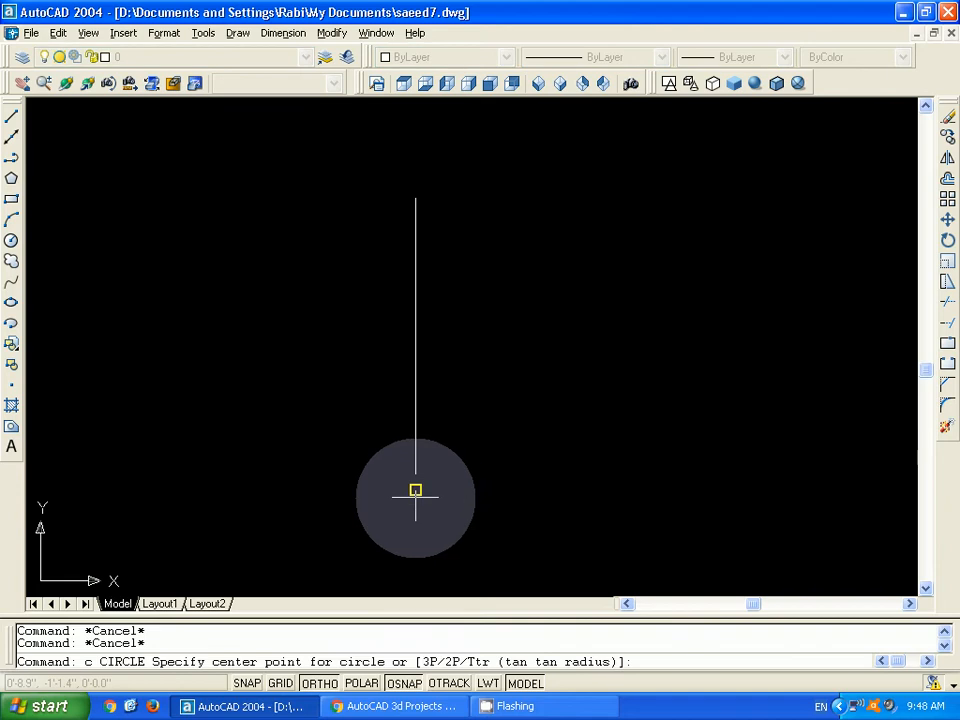
left_click(415, 491)
left_click(431, 521)
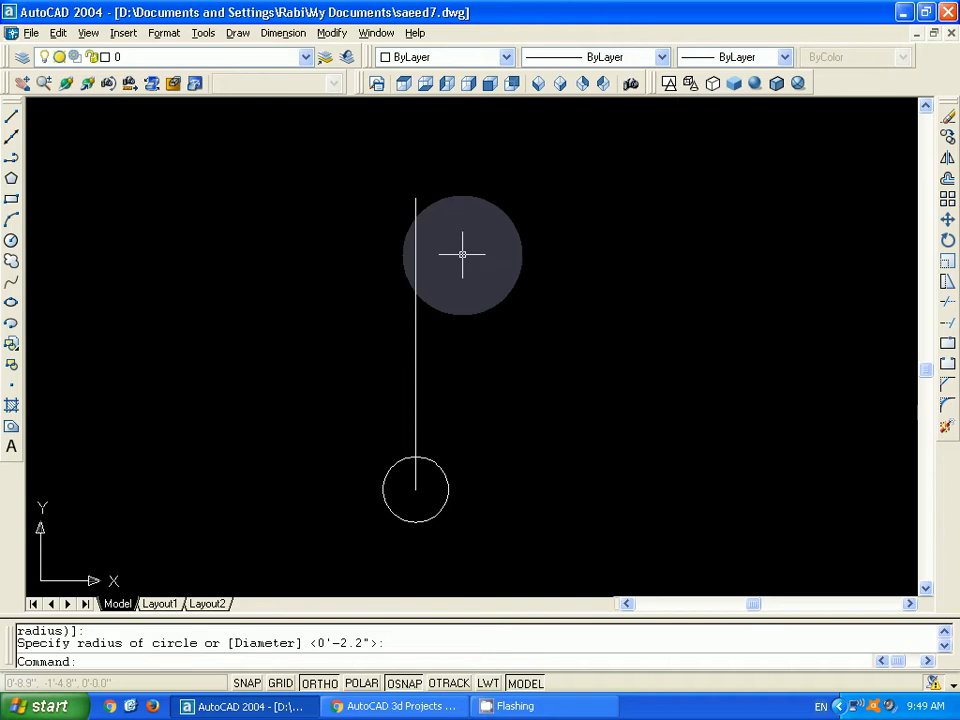
- Rotate the circle in 3D by 90 degrees about a horizontal axis through its centre, working in the top view
left_click(603, 85)
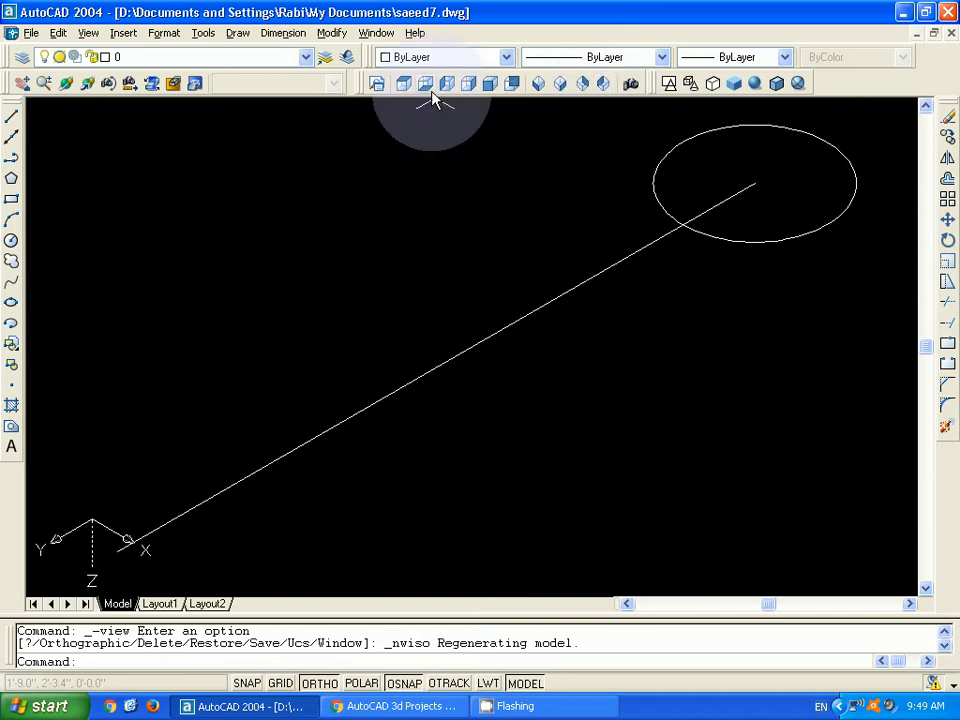
left_click(404, 84)
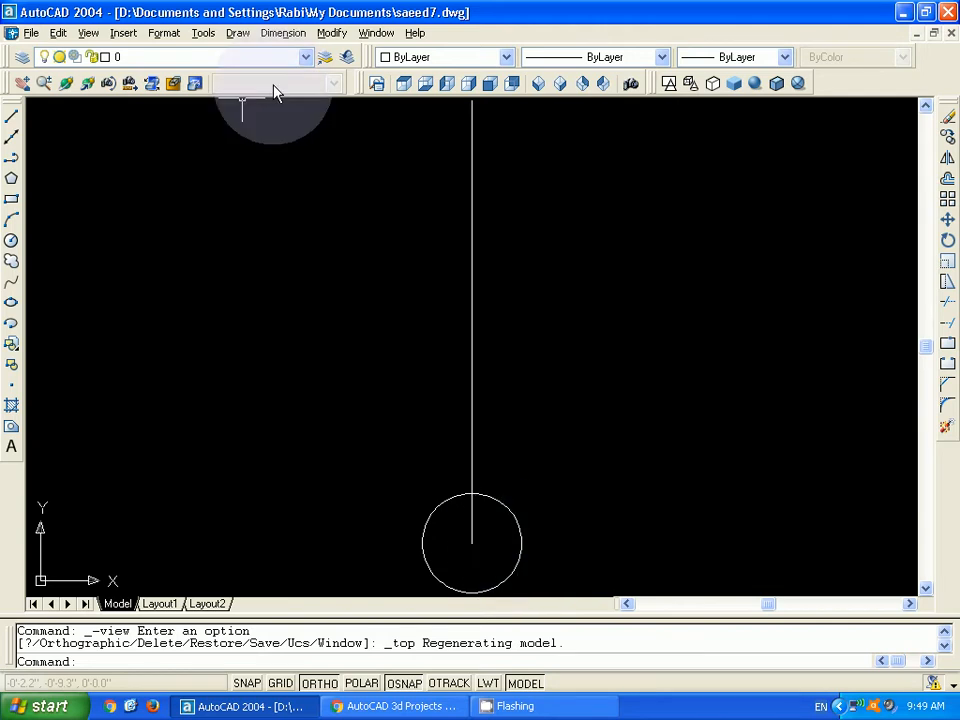
left_click(332, 36)
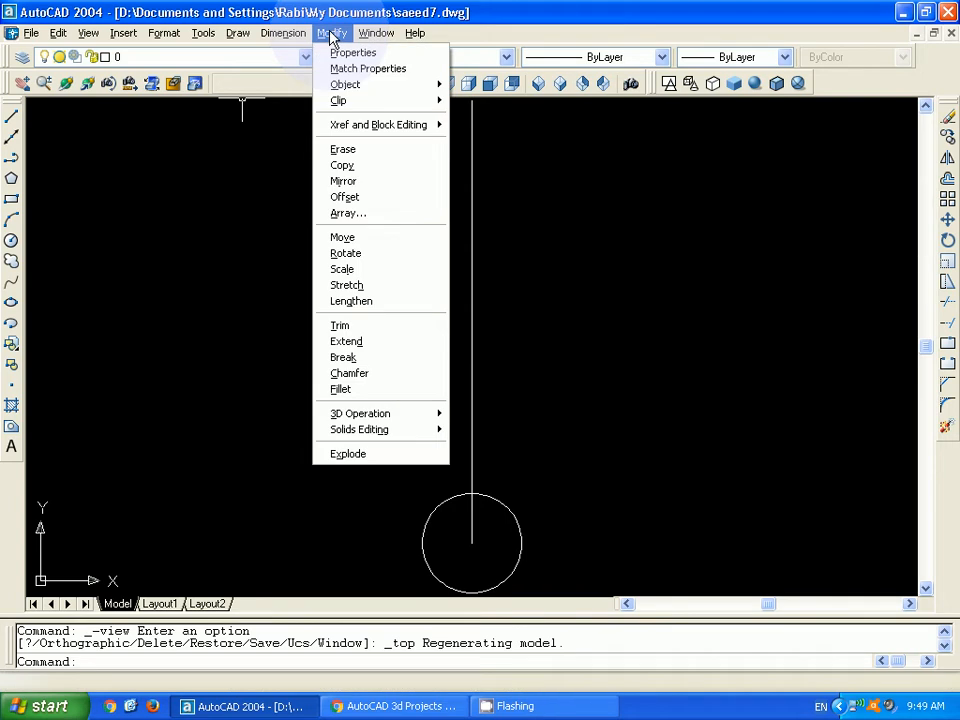
mouse_move(354, 420)
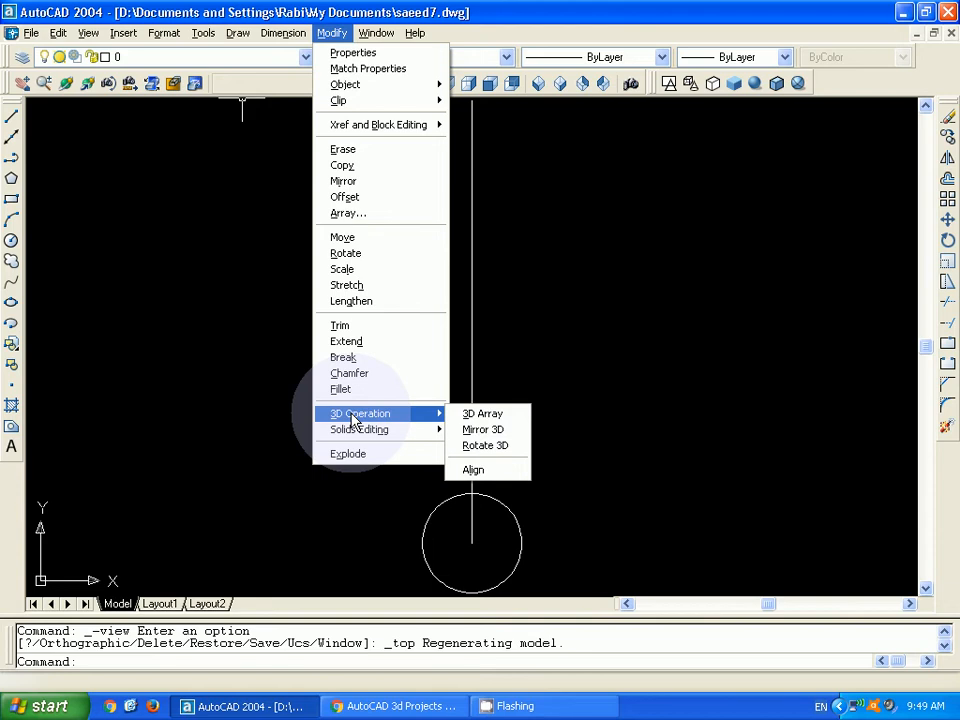
left_click(480, 445)
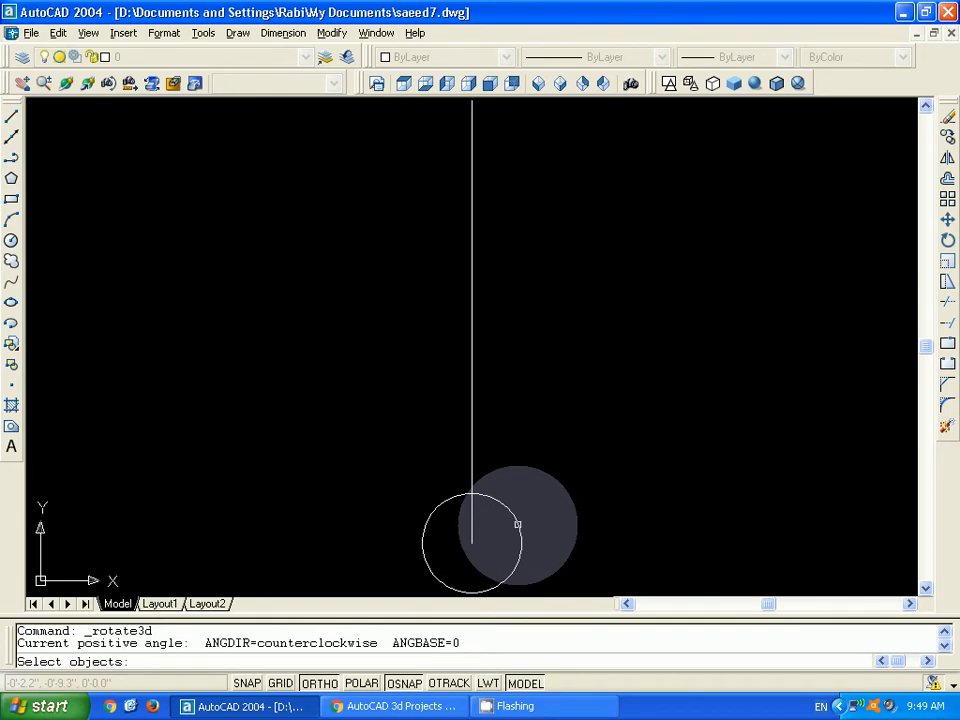
left_click(517, 524)
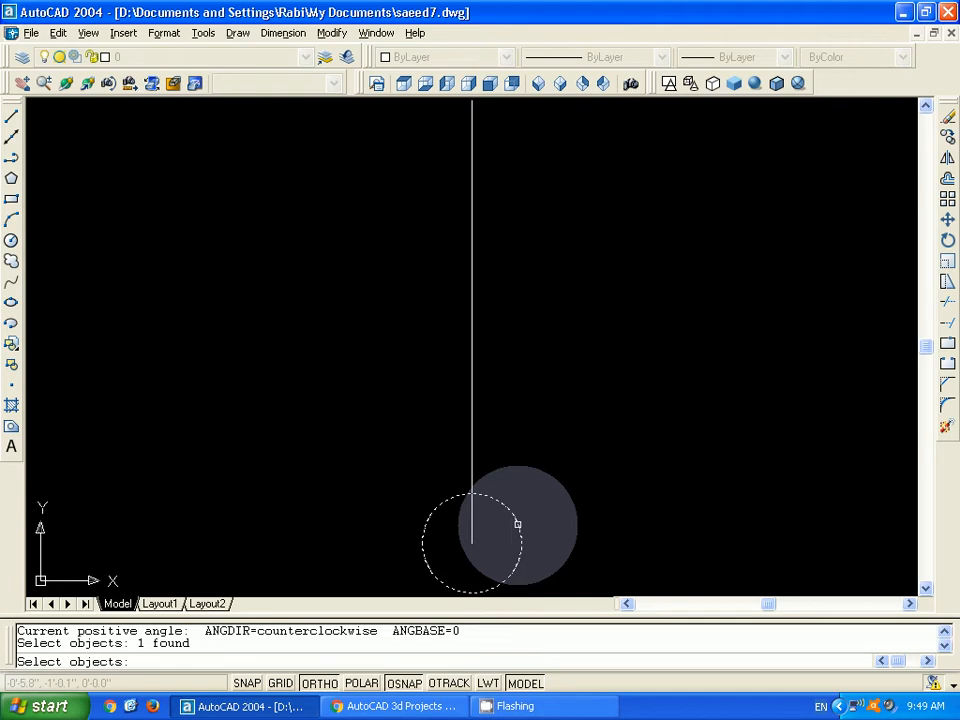
key("Return")
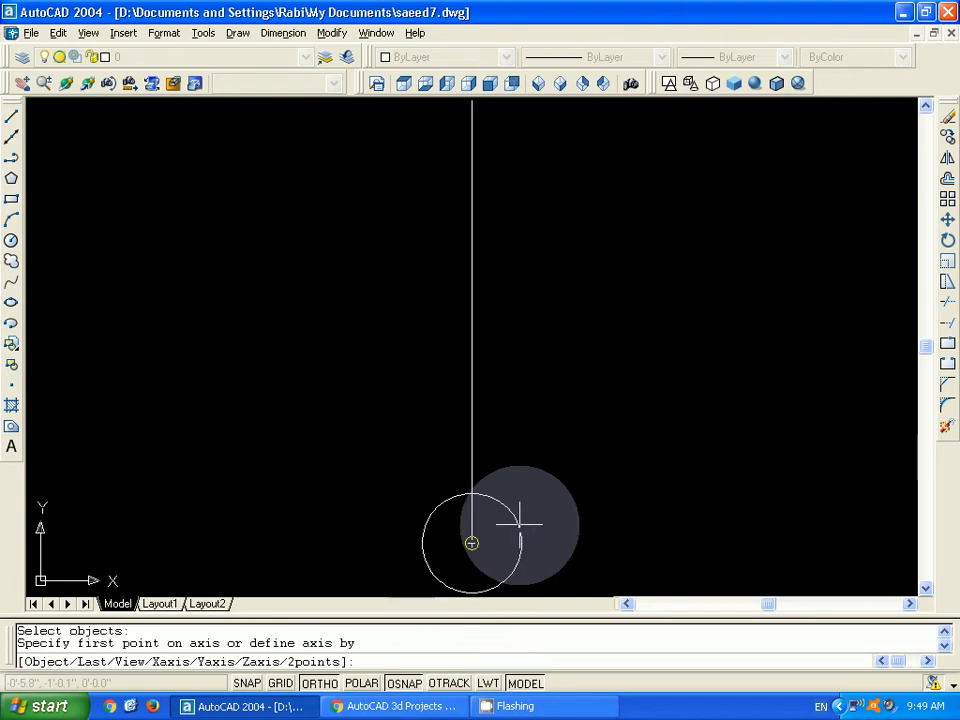
left_click(472, 543)
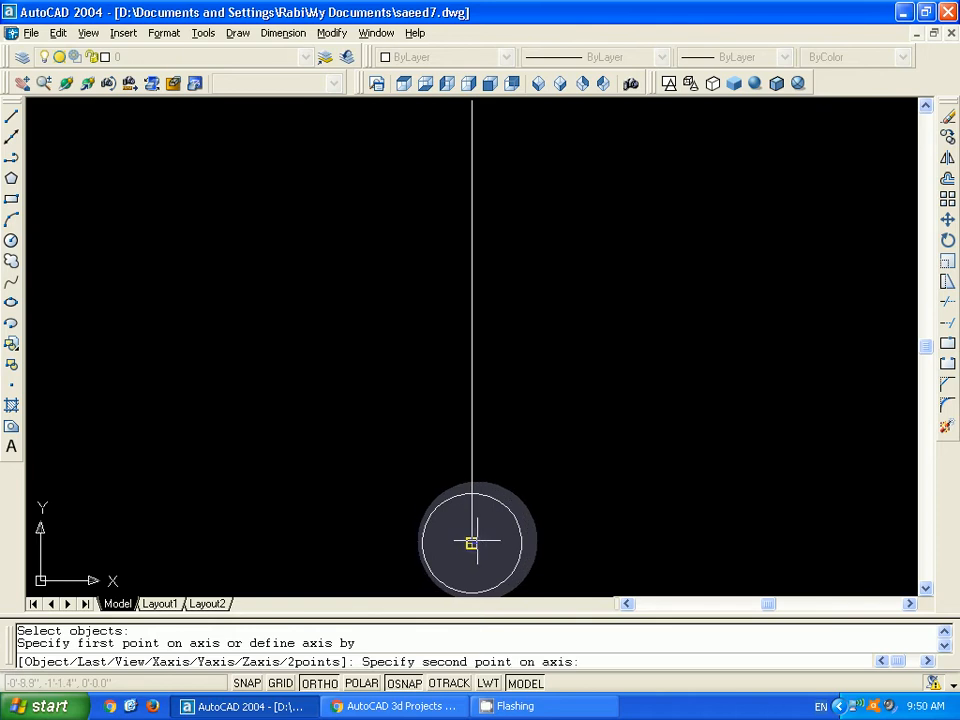
left_click(601, 547)
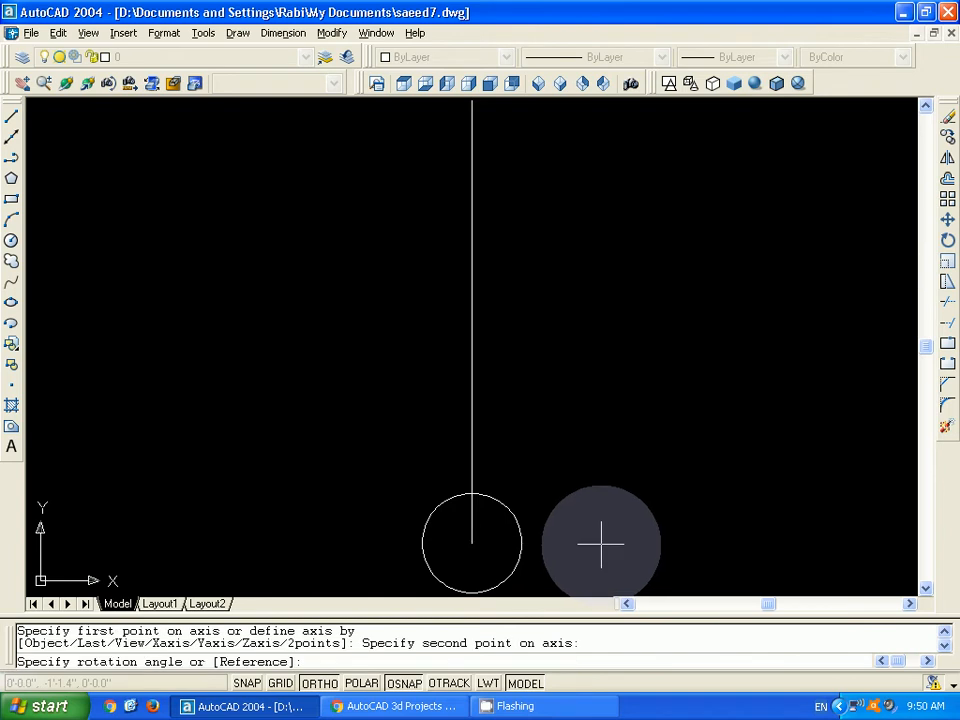
type("90")
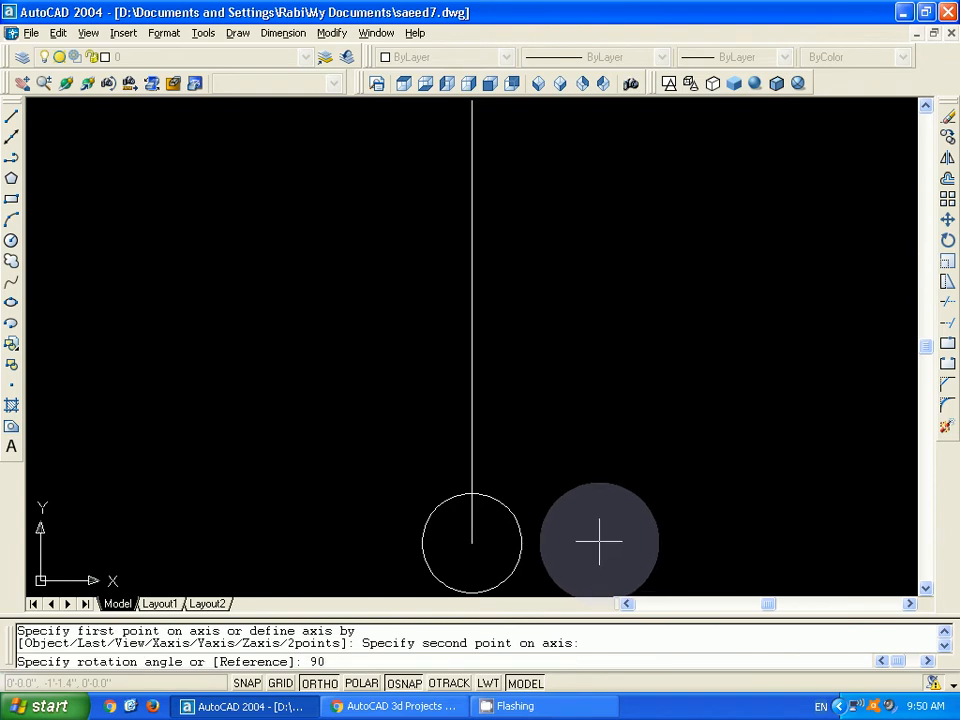
key("Return")
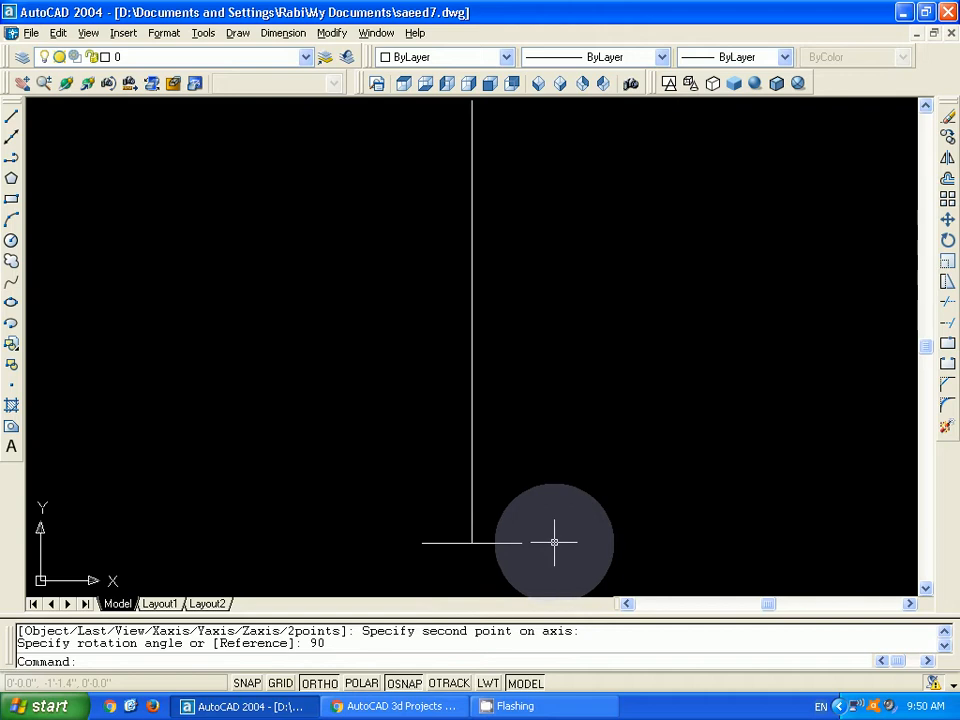
- Examine the rotated circle and the polyline in the northwest isometric view, and return to the top view
left_click(605, 85)
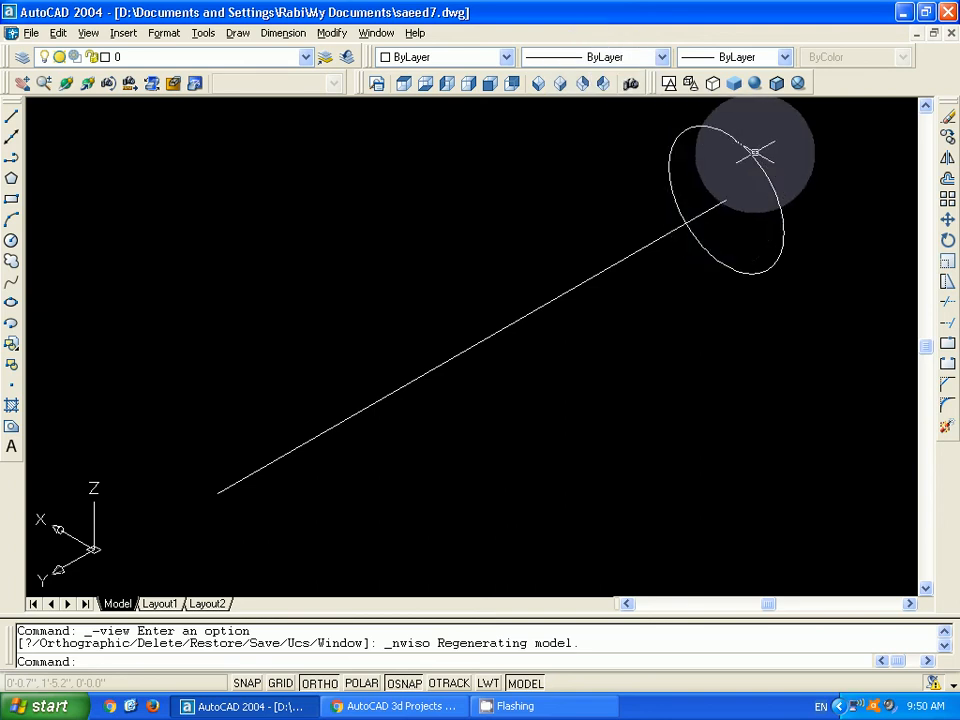
left_click(405, 84)
scroll(418, 328, "down", 2)
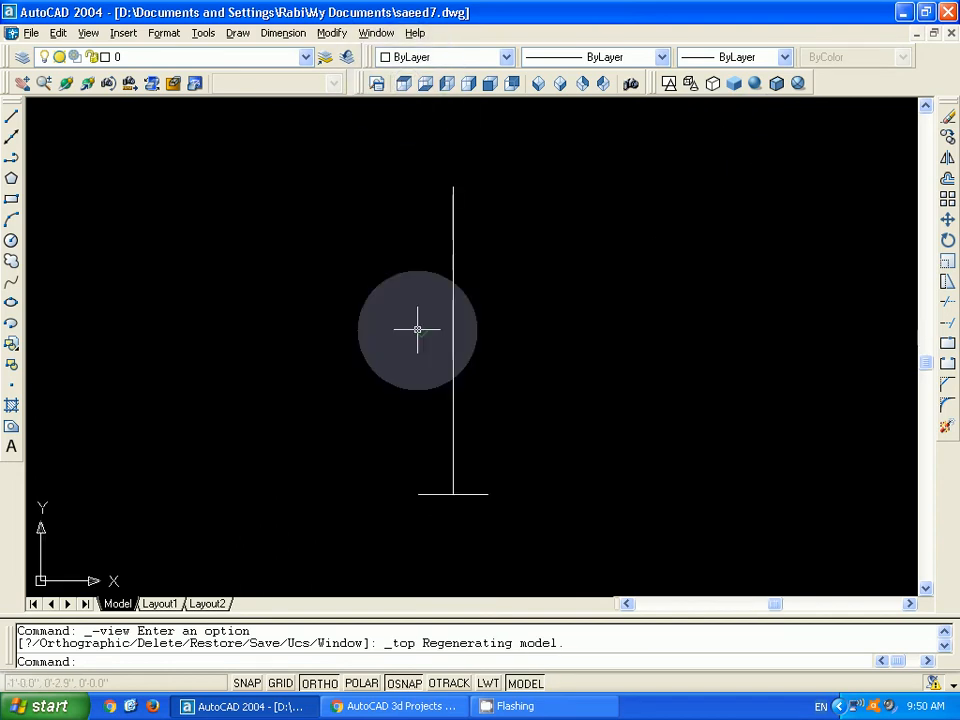
scroll(471, 471, "up", 1)
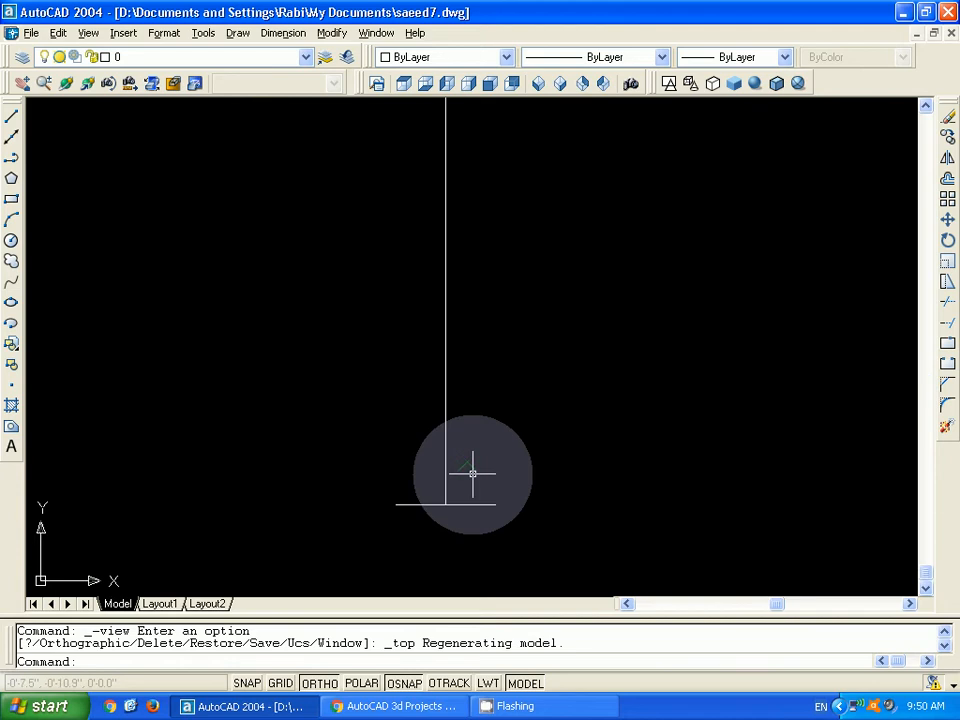
scroll(507, 442, "down", 1)
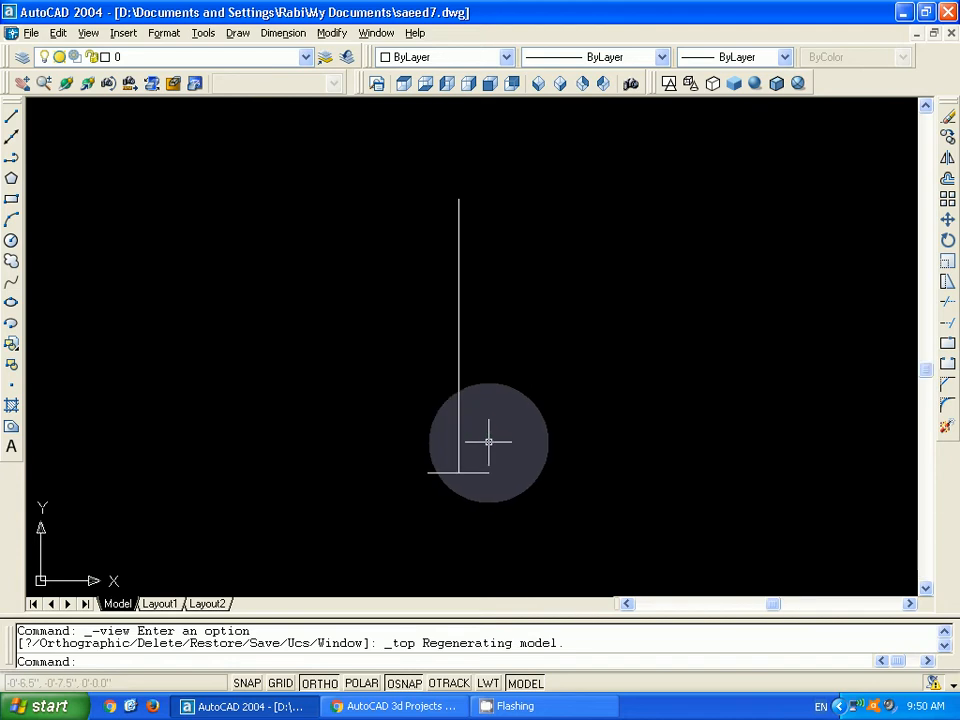
scroll(490, 468, "up", 2)
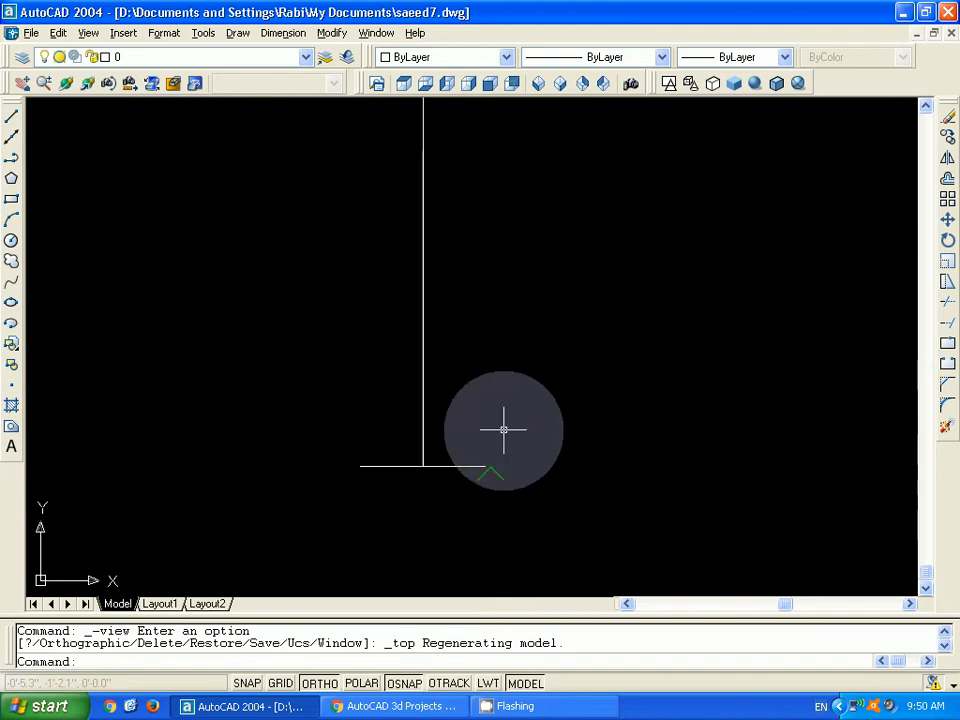
scroll(533, 391, "down", 1)
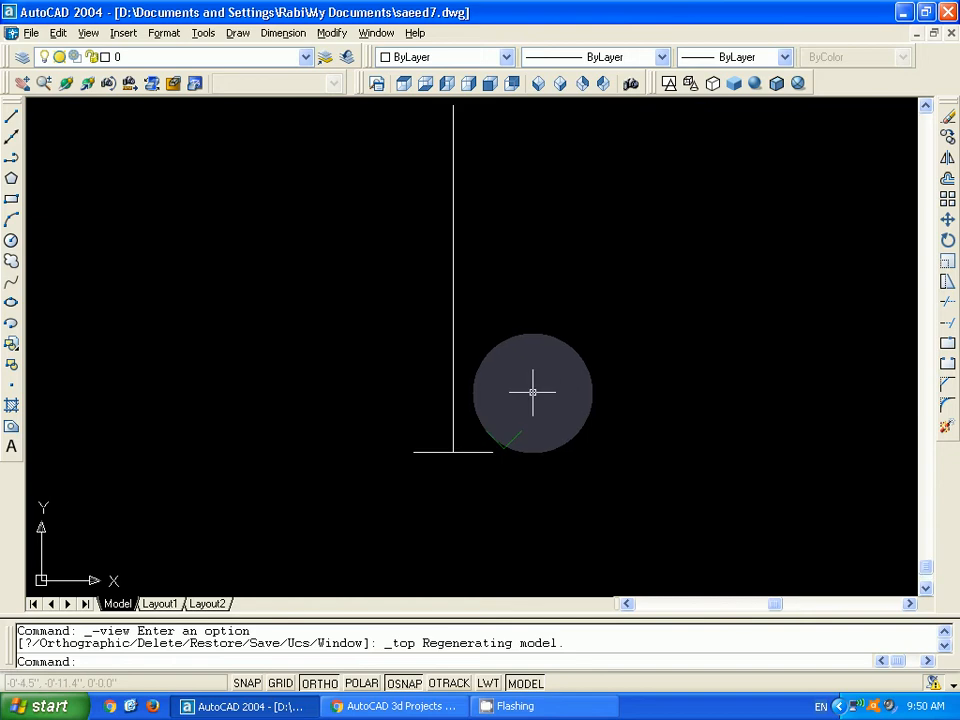
scroll(533, 392, "up", 2)
middle_click_drag(533, 392, 538, 481)
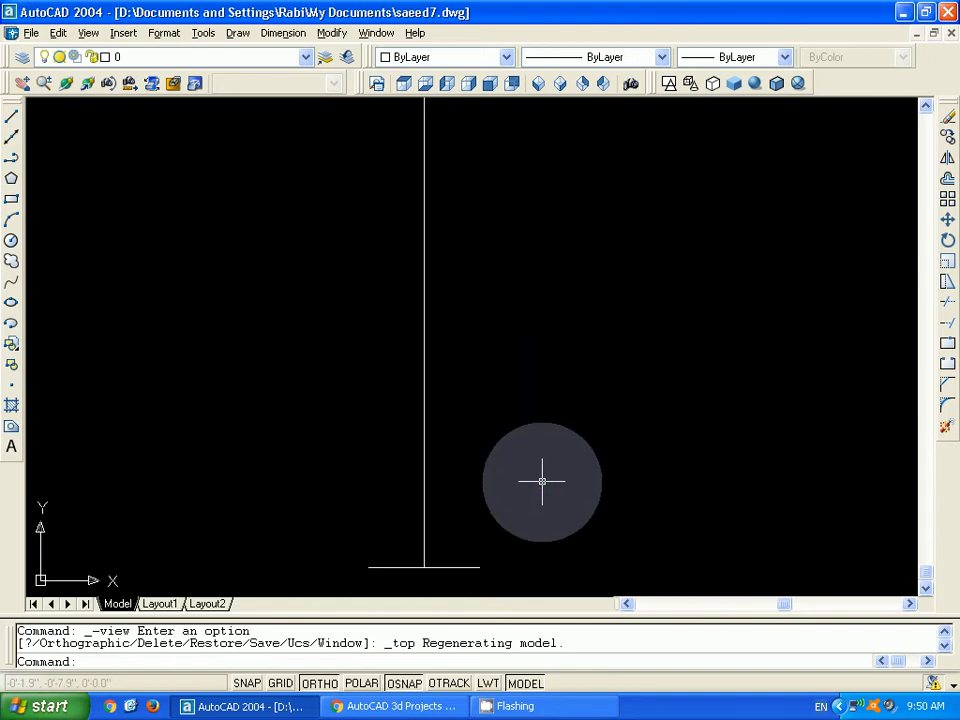
scroll(539, 476, "down", 1)
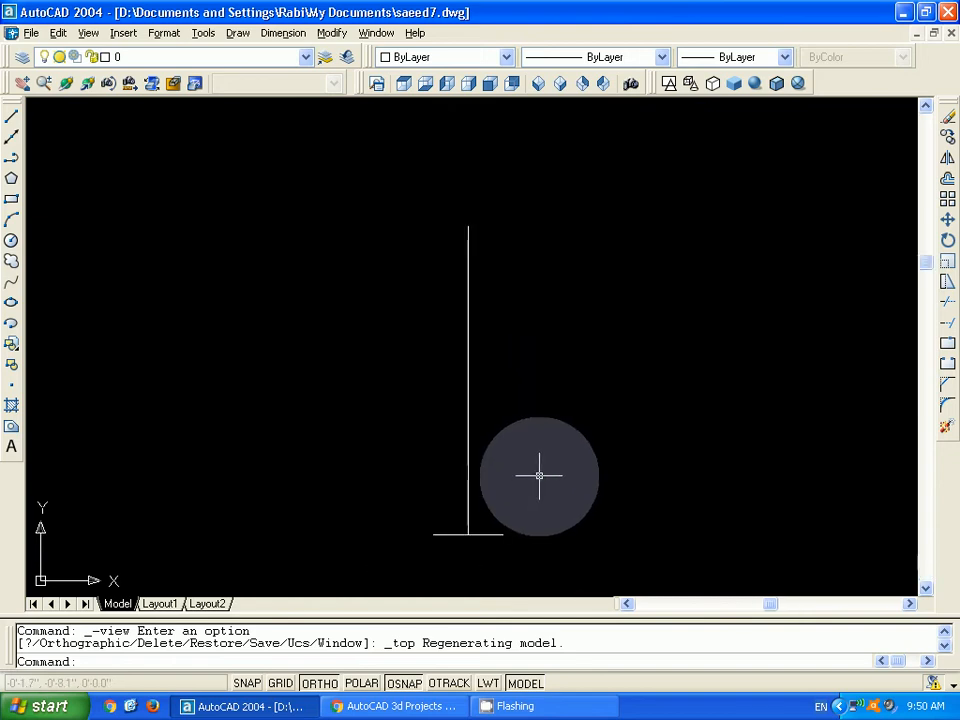
- Extrude the rotated circle using the Path option, with the vertical polyline as the extrusion path
key("Escape")
type("ex")
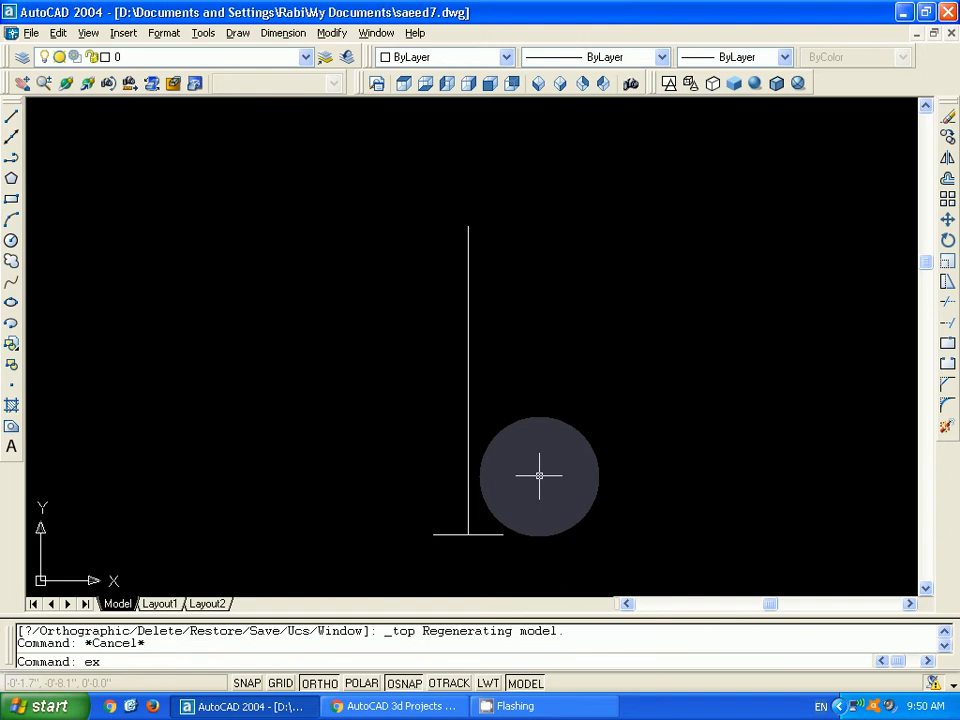
type("t")
key("Return")
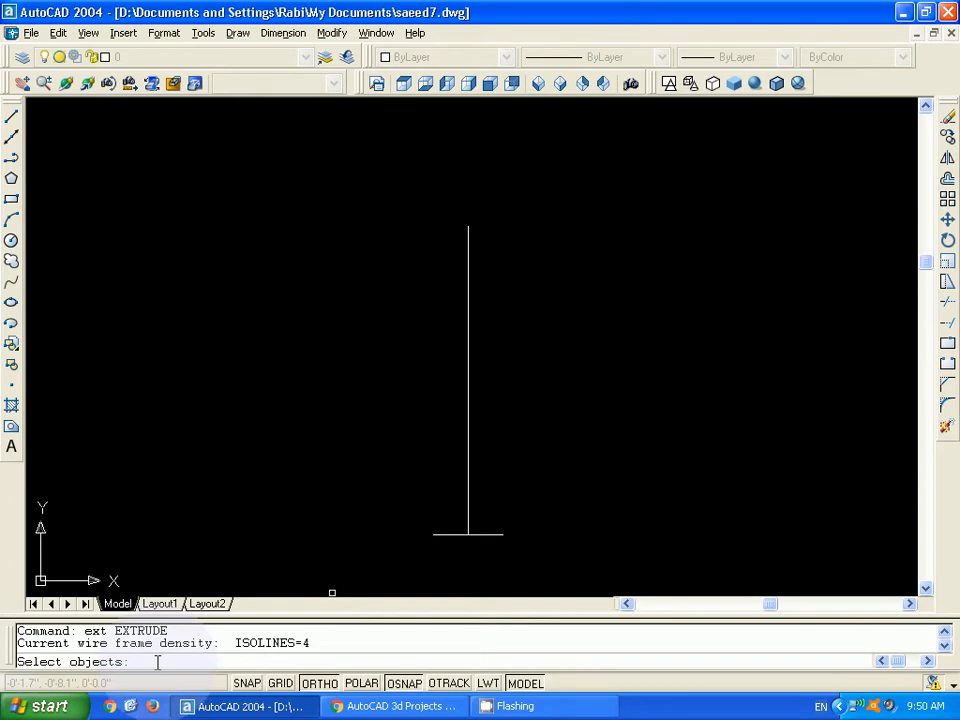
left_click(440, 534)
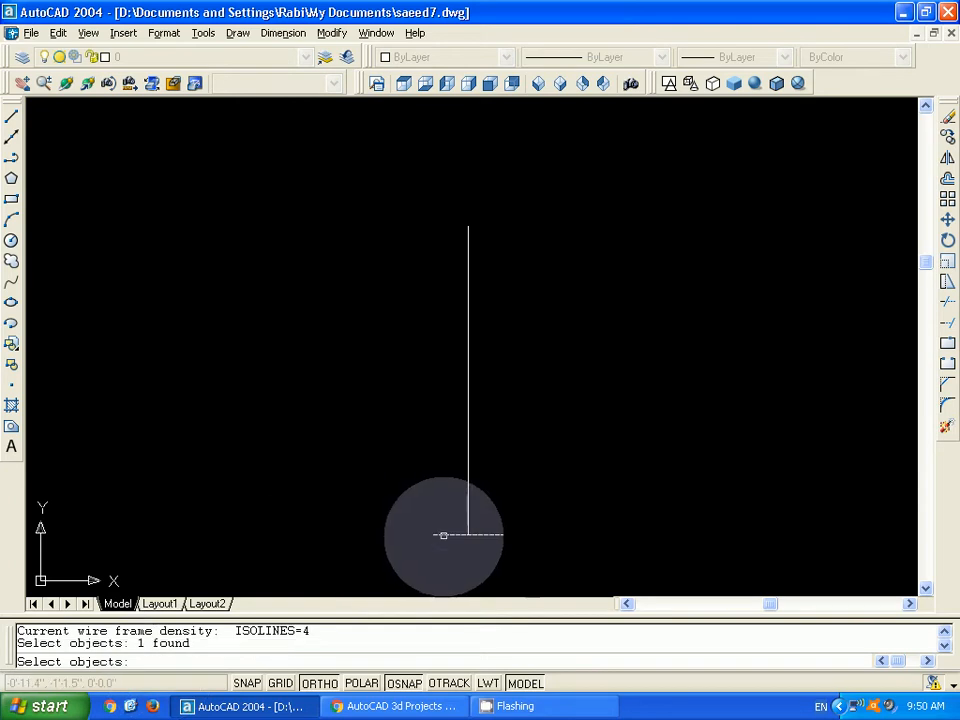
key("Return")
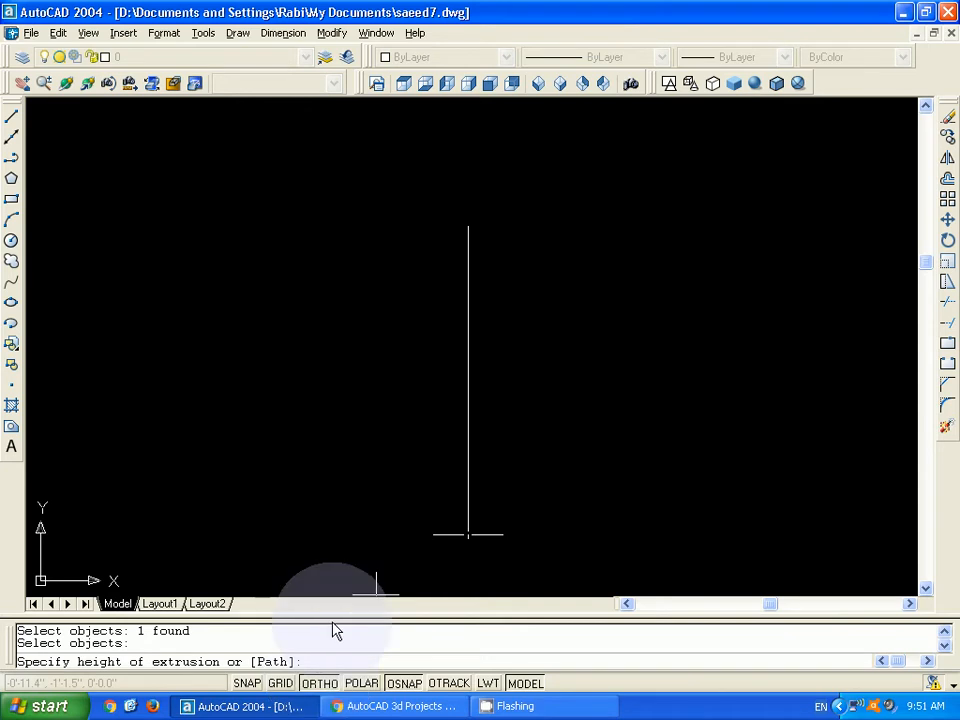
type("p")
key("Return")
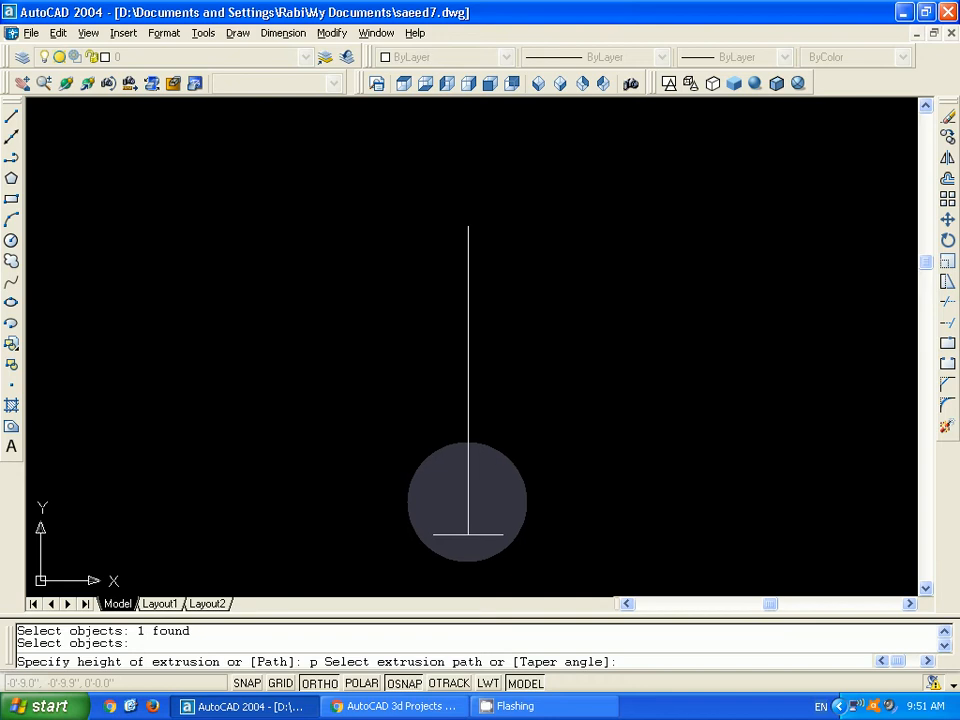
left_click(467, 500)
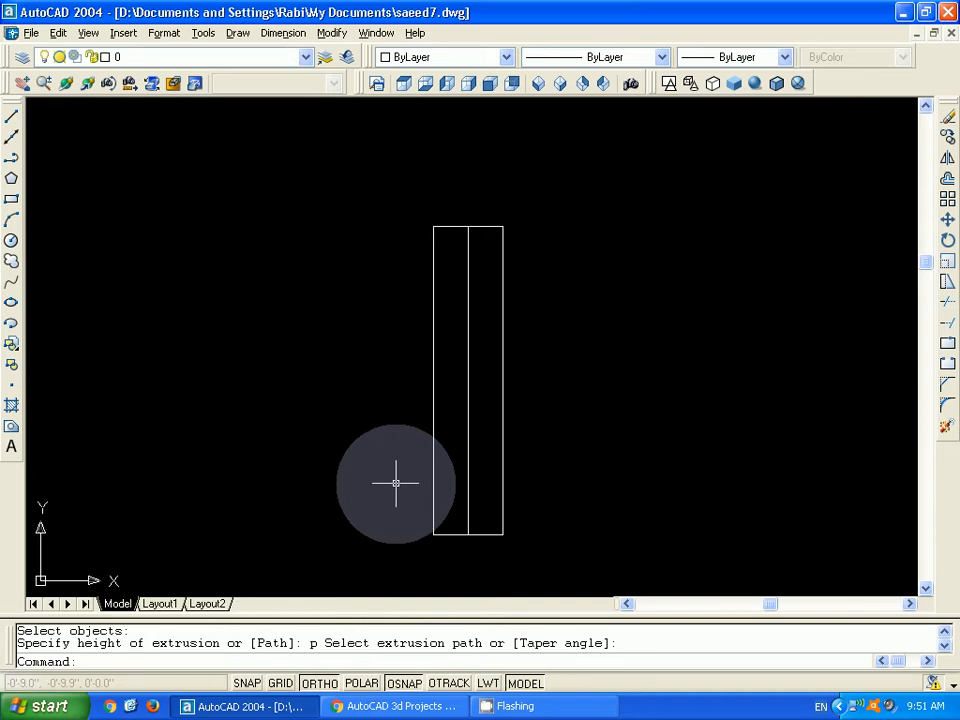
- Display the extruded cylinder in the northwest isometric view with Gouraud shading, and switch to the YouTube playlist in Chrome
left_click(603, 84)
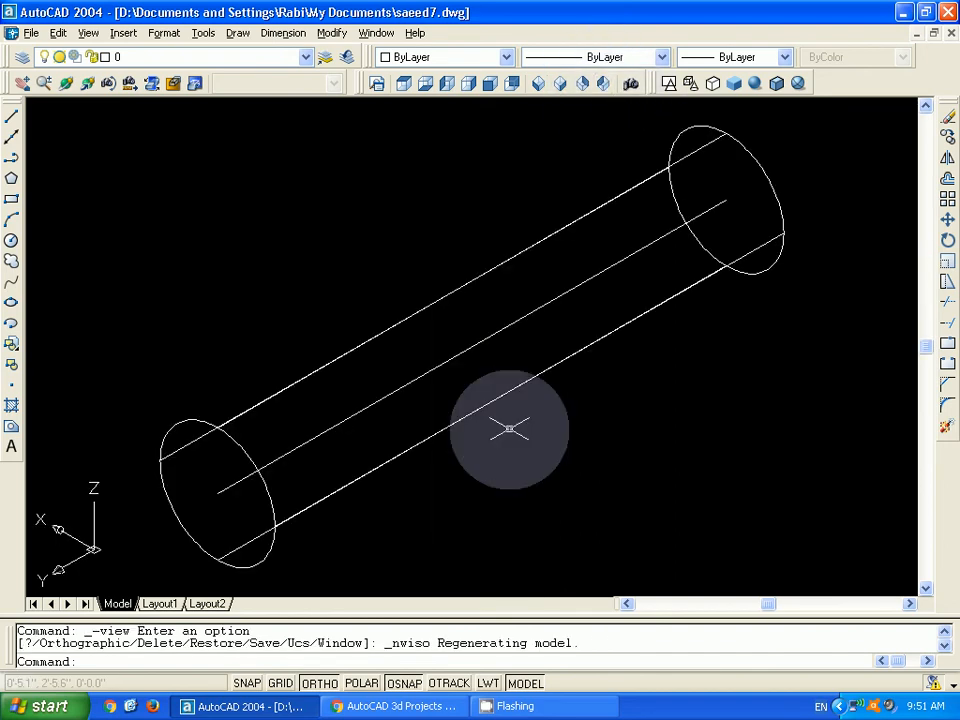
left_click(756, 86)
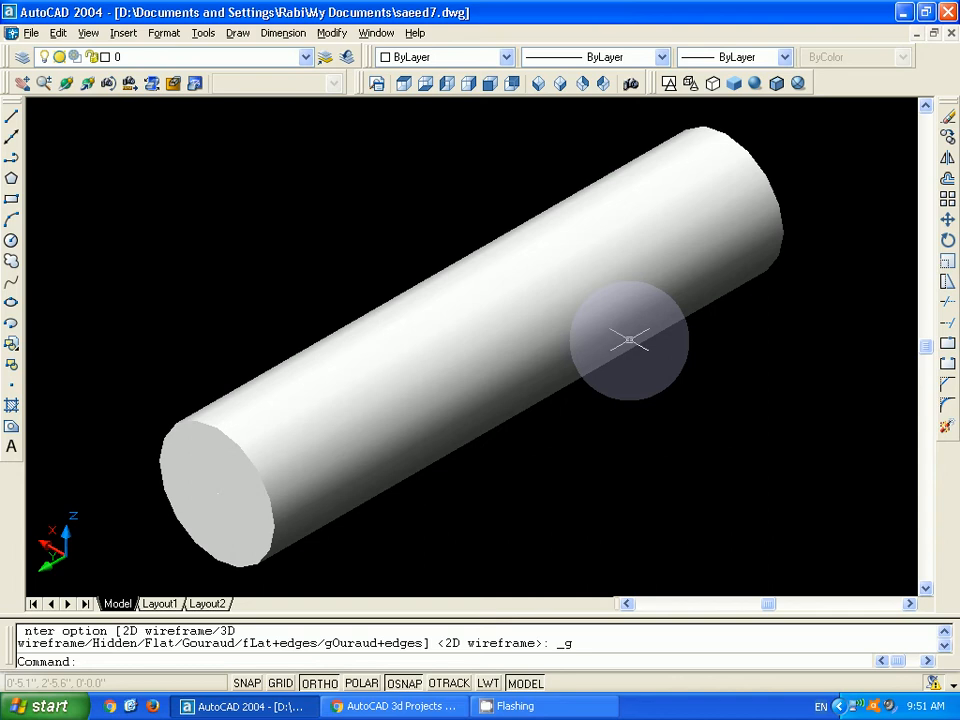
left_click(403, 707)
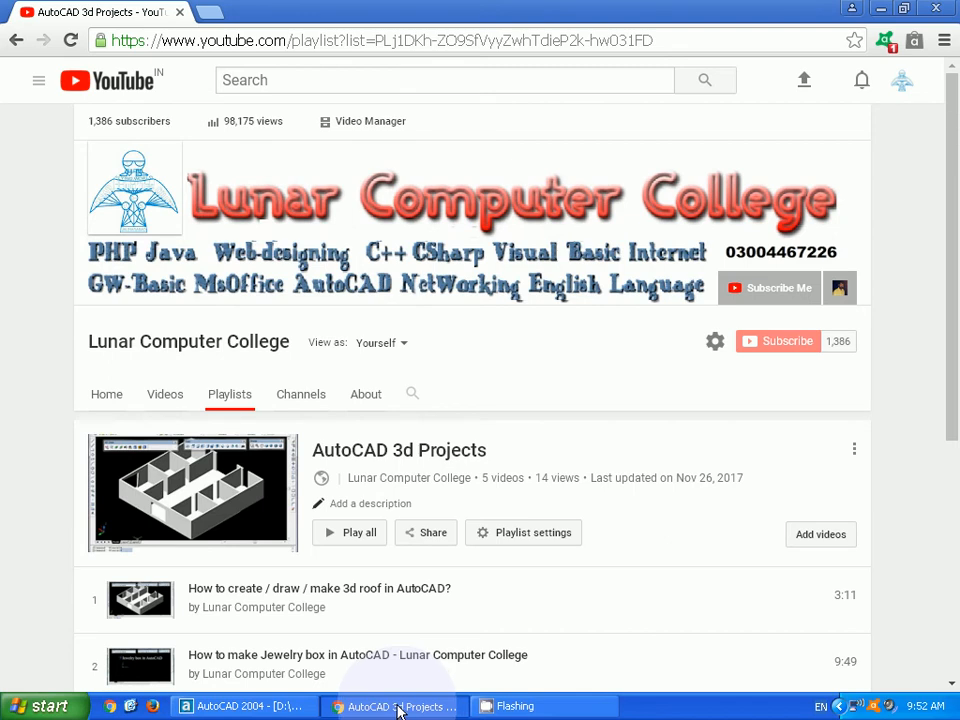
- Switch back to AutoCAD and display the cylinder in the top view as a 2D wireframe
left_click(218, 706)
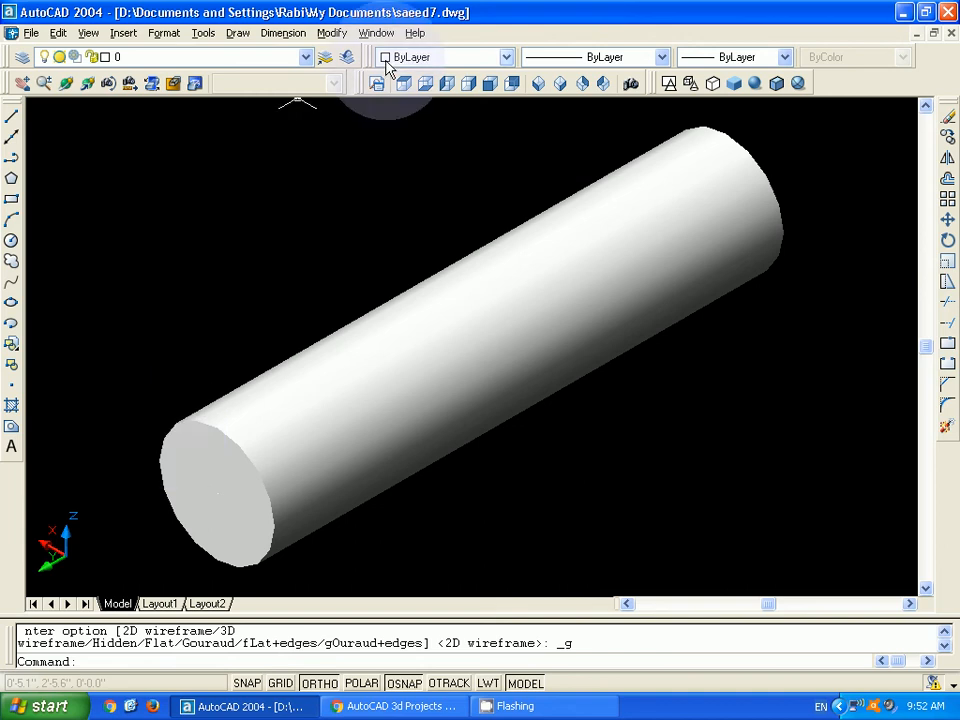
left_click(405, 86)
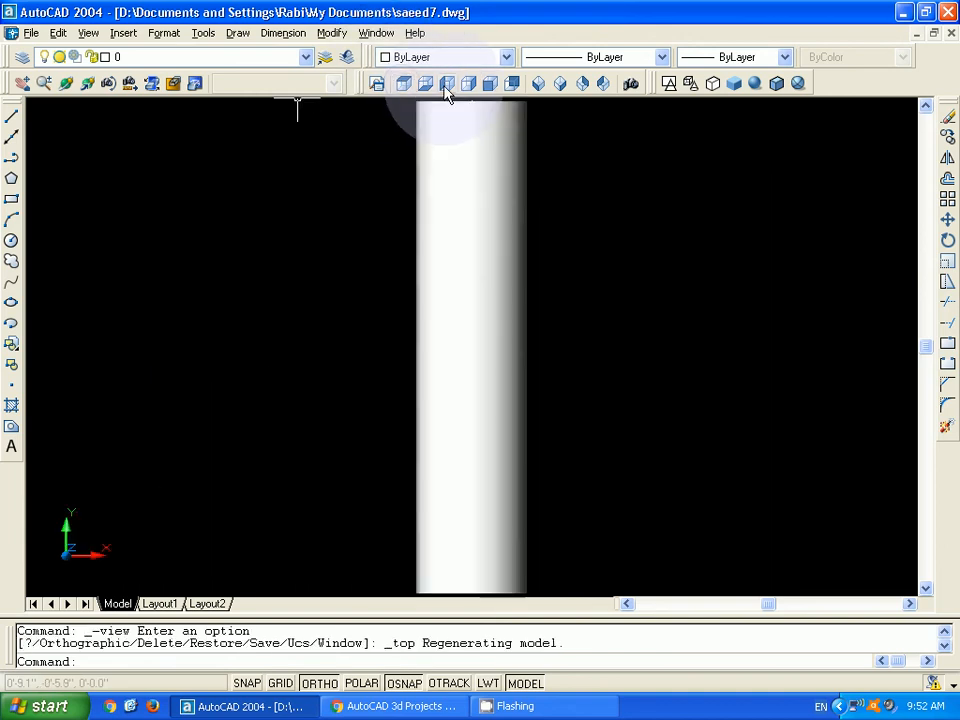
left_click(666, 84)
scroll(566, 330, "down", 1)
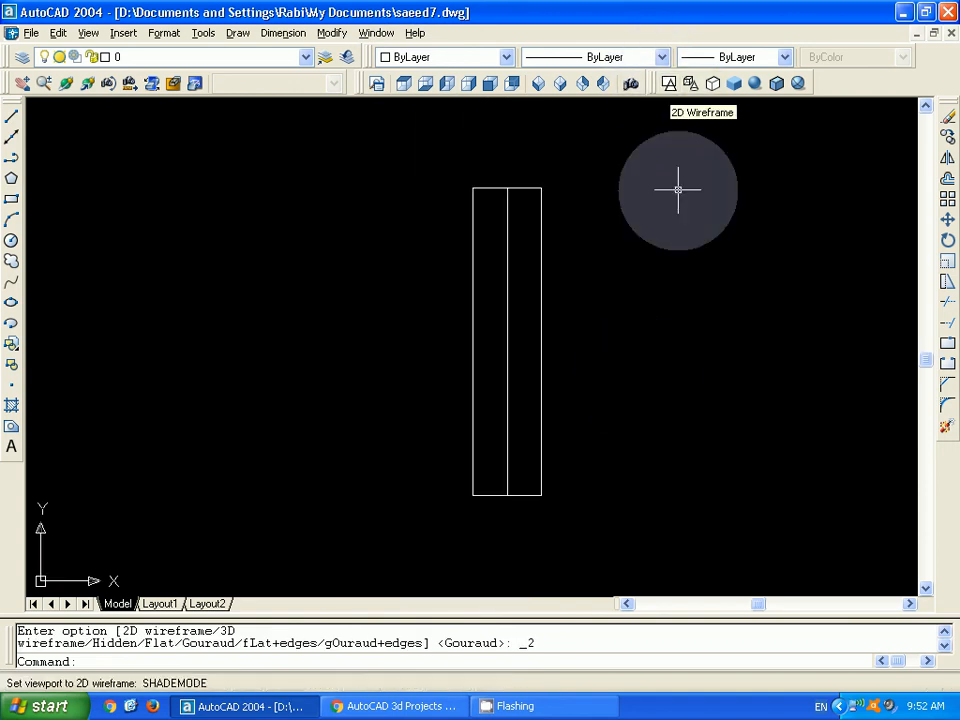
- Draw a circle smaller than the cylinder's diameter, centred on the lower endpoint of the vertical path
key("Escape")
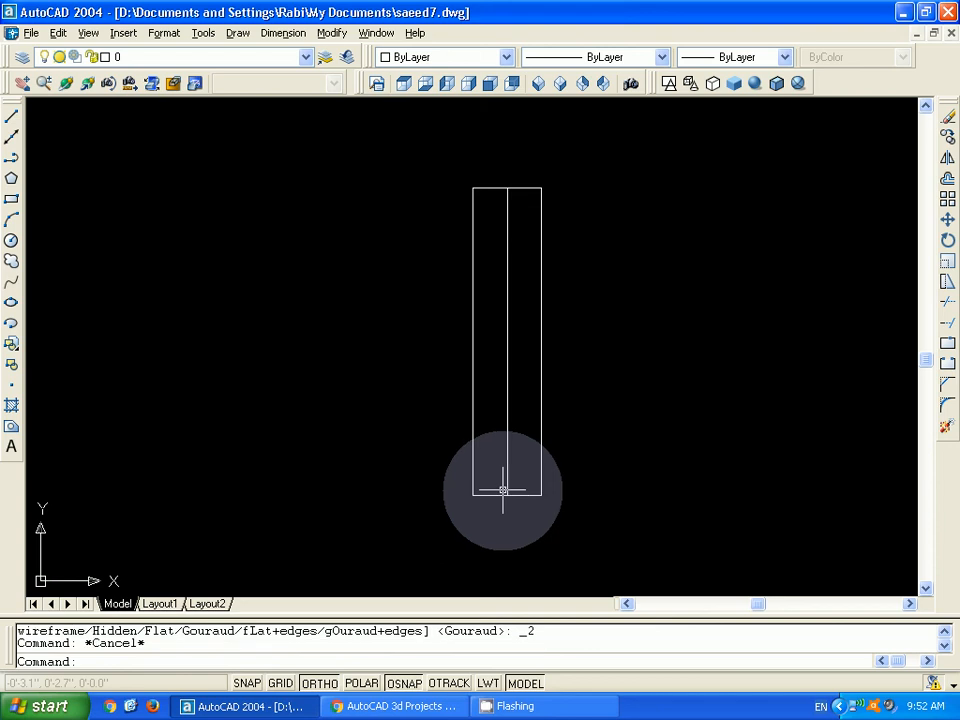
type("c")
key("Return")
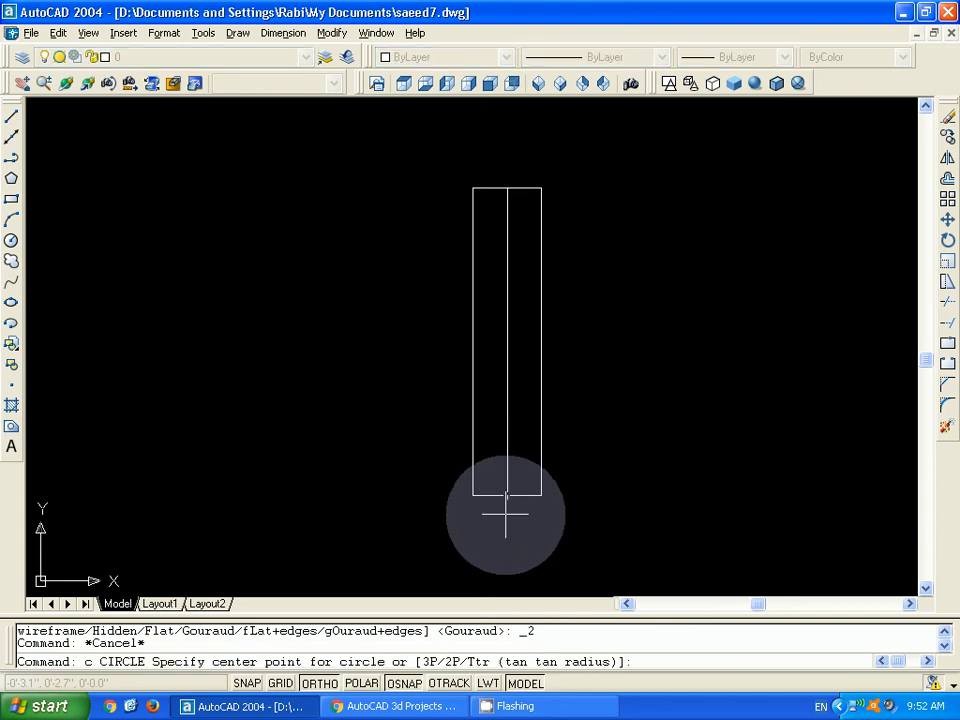
left_click(506, 512)
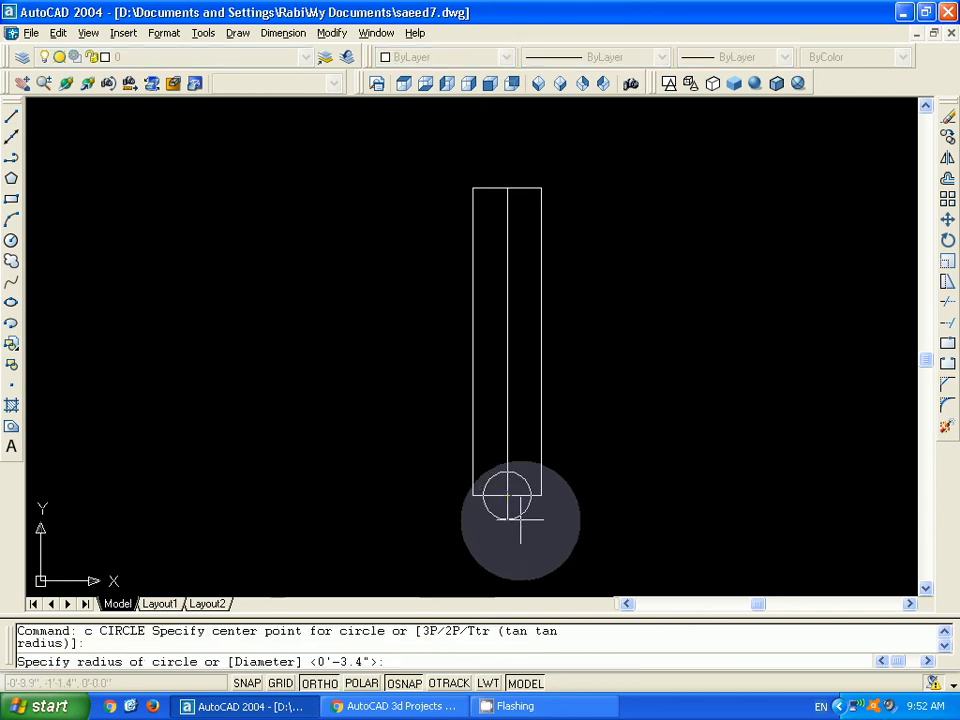
key("Escape")
key("Escape")
key("Escape")
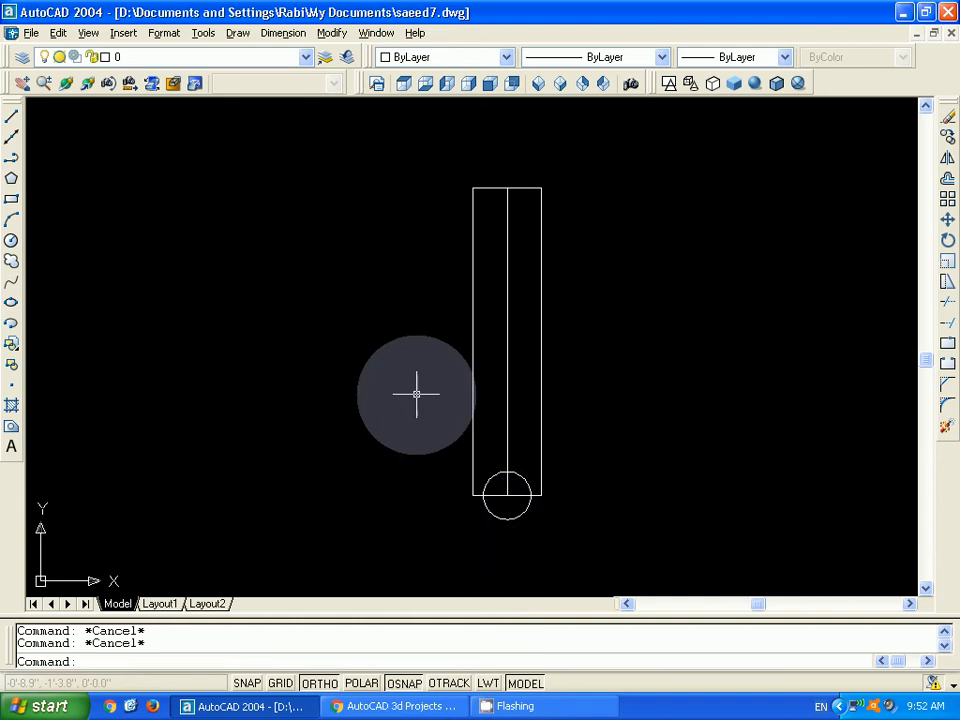
- Set the small circle's colour to Blue
left_click(507, 521)
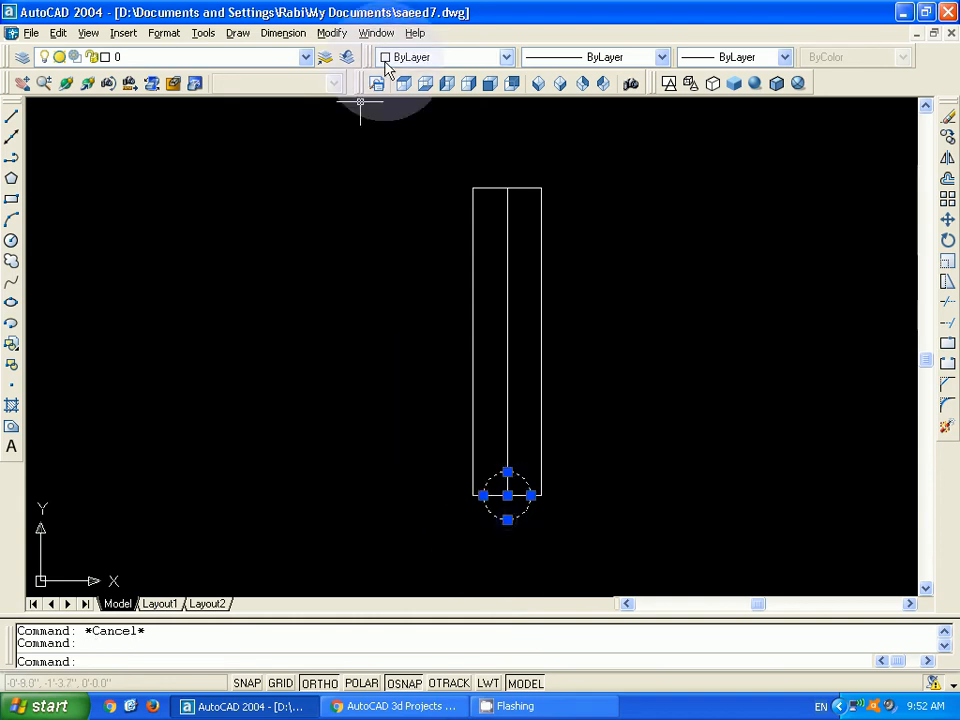
left_click(432, 57)
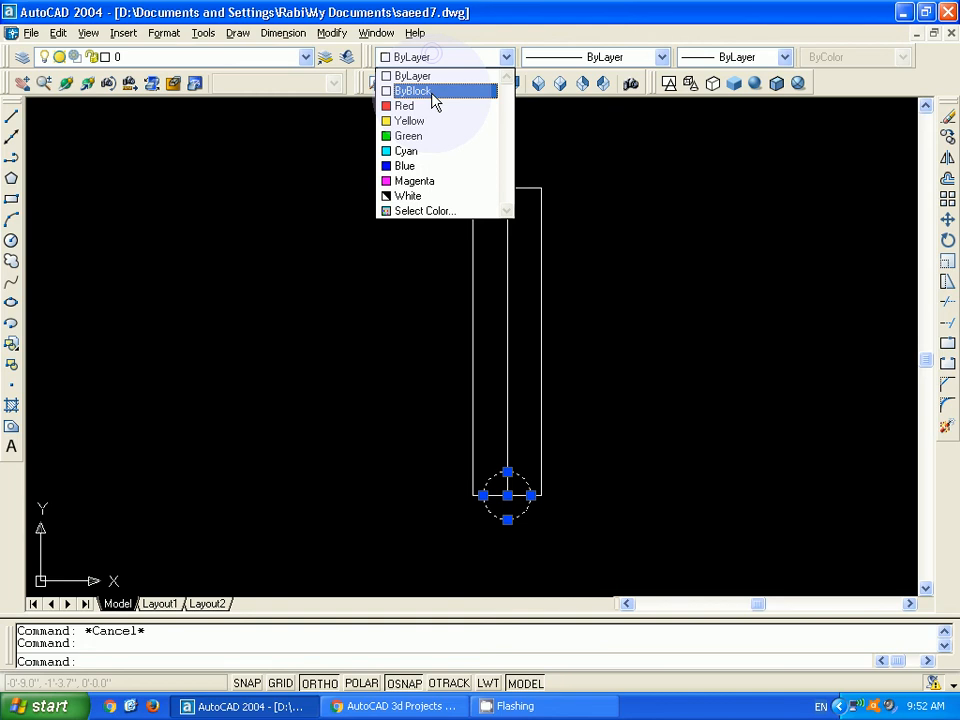
left_click(390, 165)
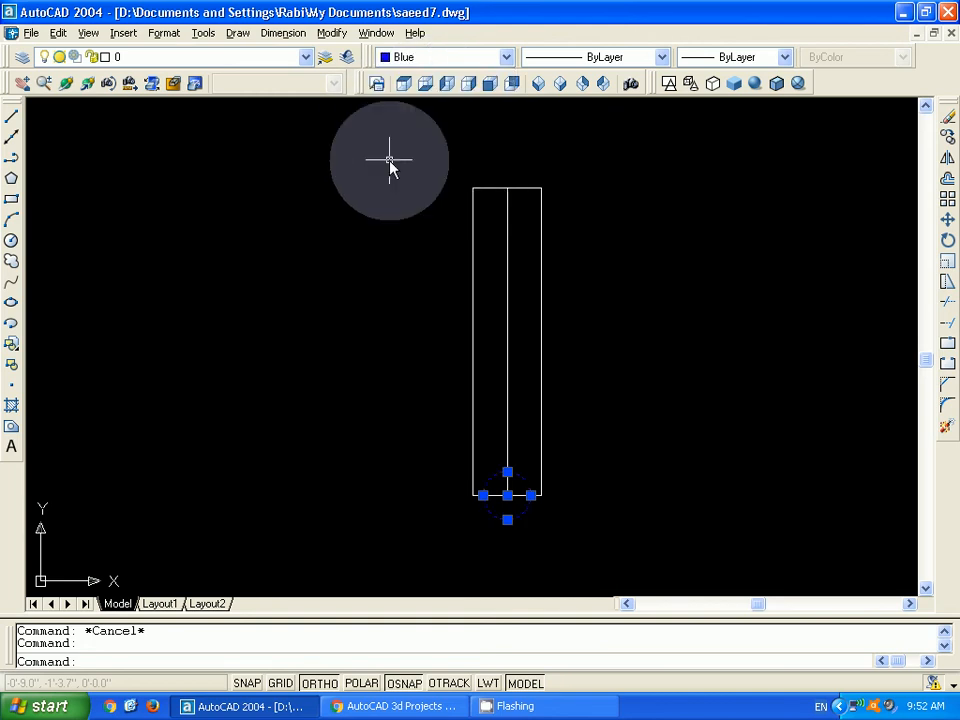
key("Escape")
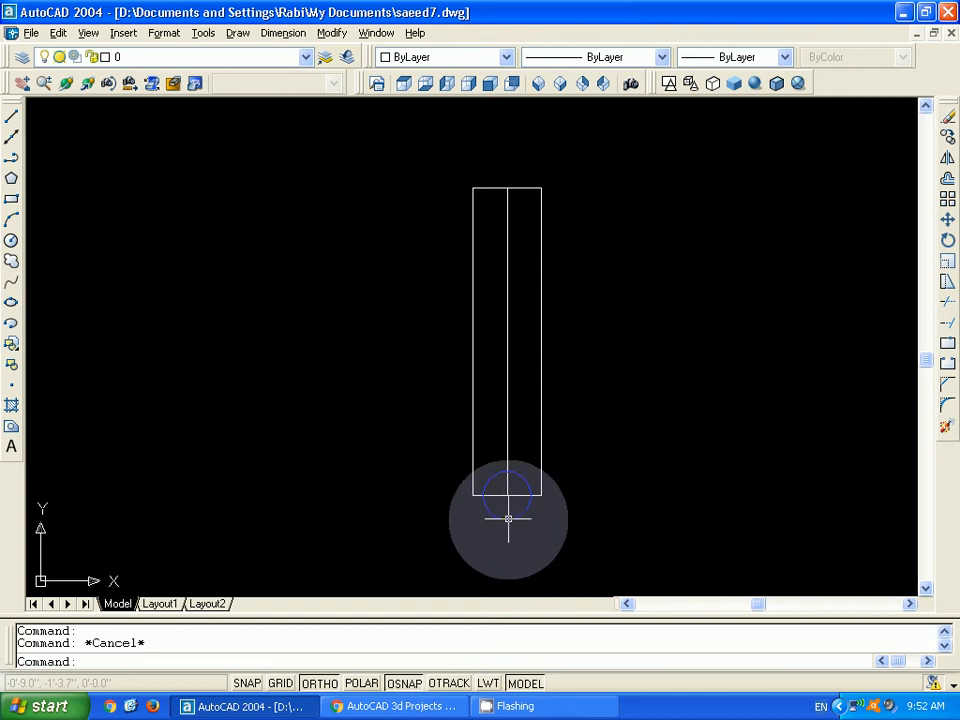
- Rotate the blue circle in 3D by 90 degrees about a horizontal axis through its centre
left_click(328, 34)
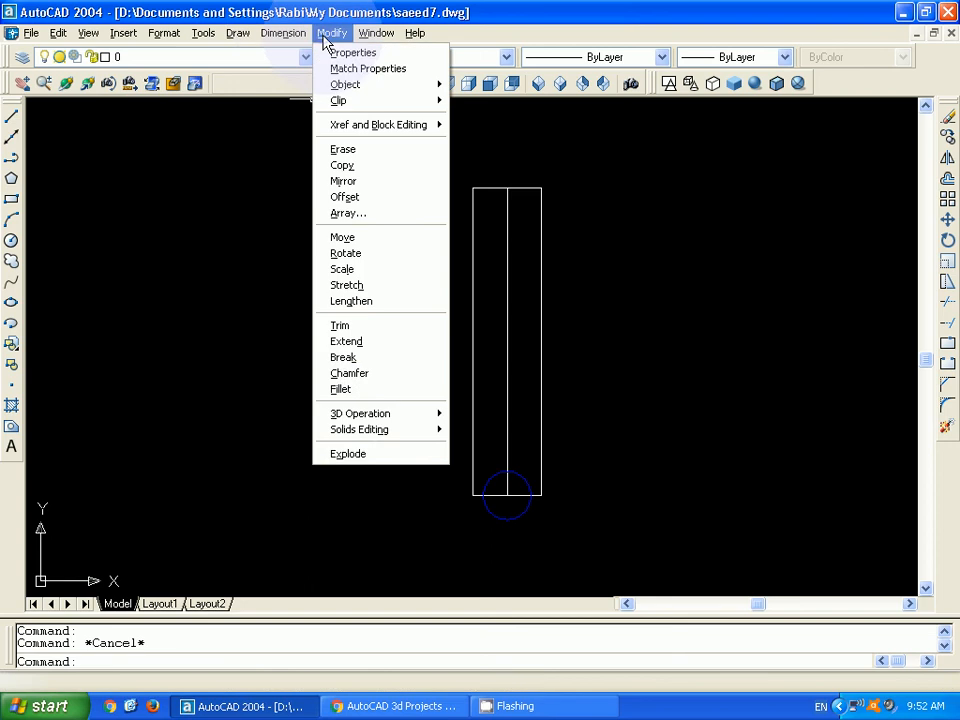
mouse_move(372, 414)
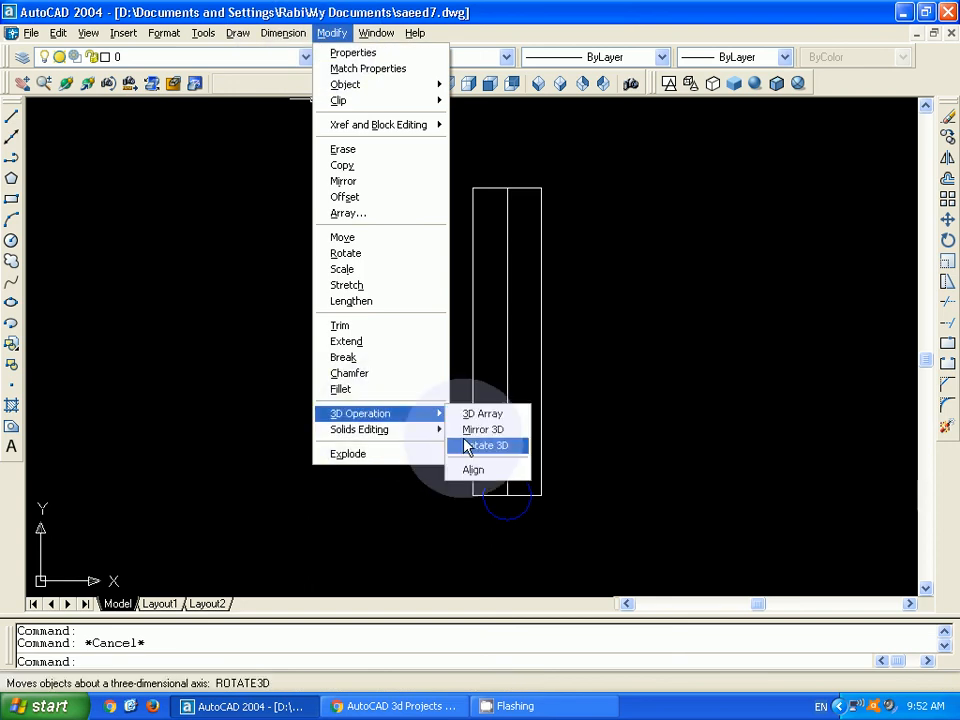
left_click(472, 446)
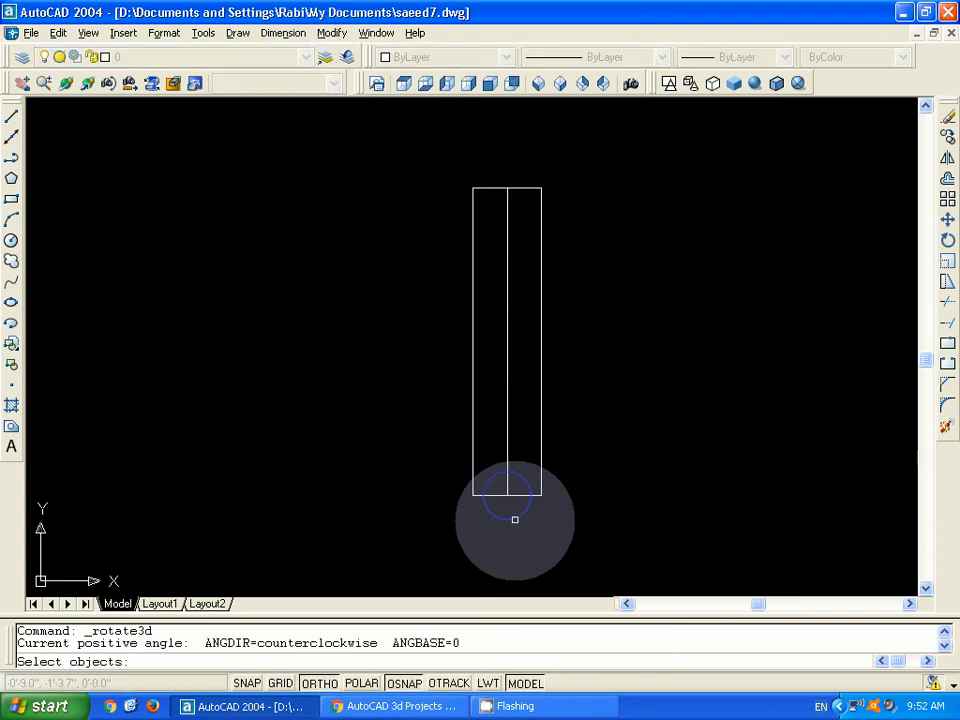
key("Return")
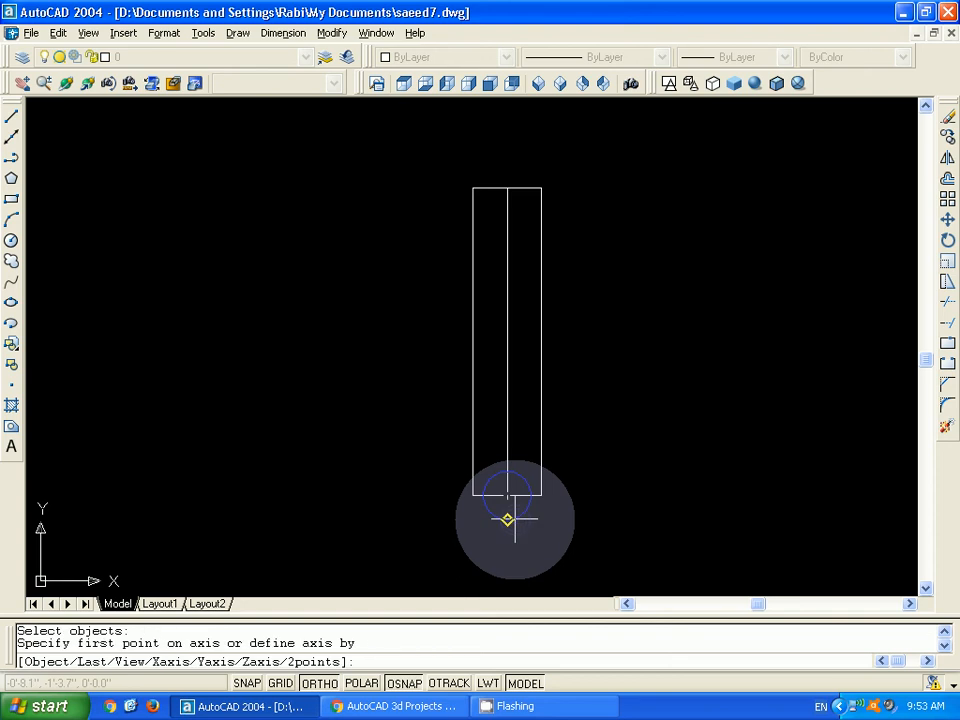
left_click(507, 519)
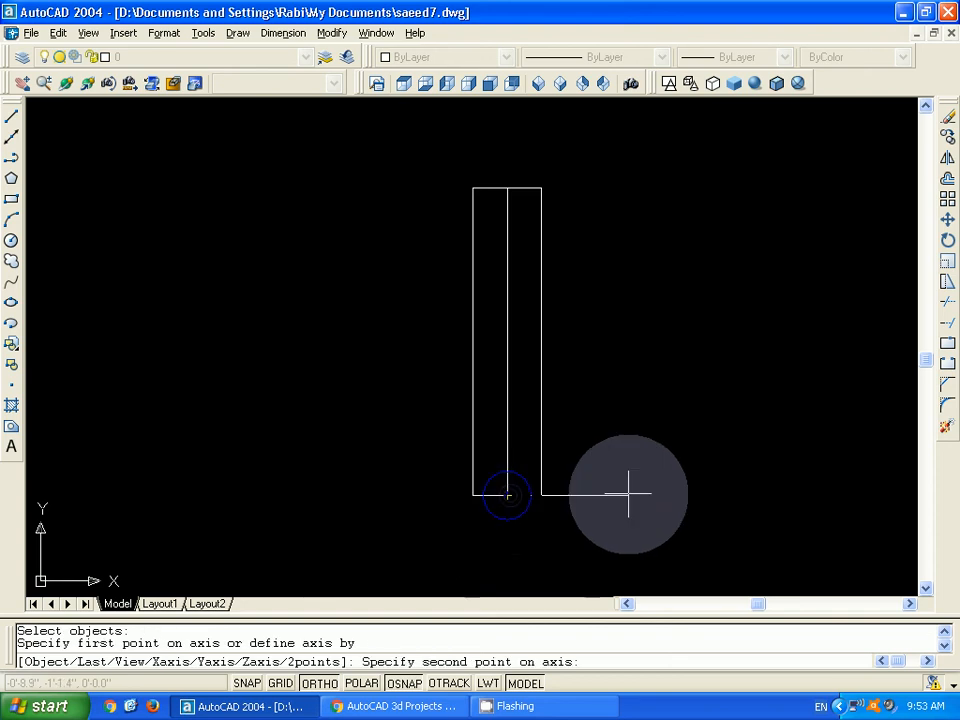
left_click(628, 493)
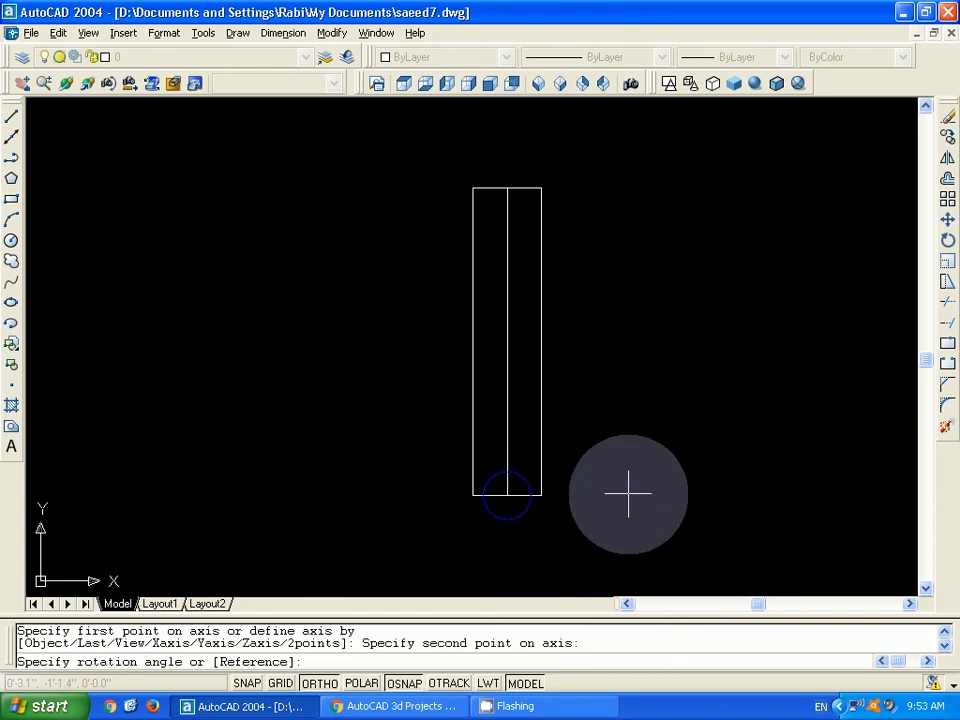
type("90")
key("Return")
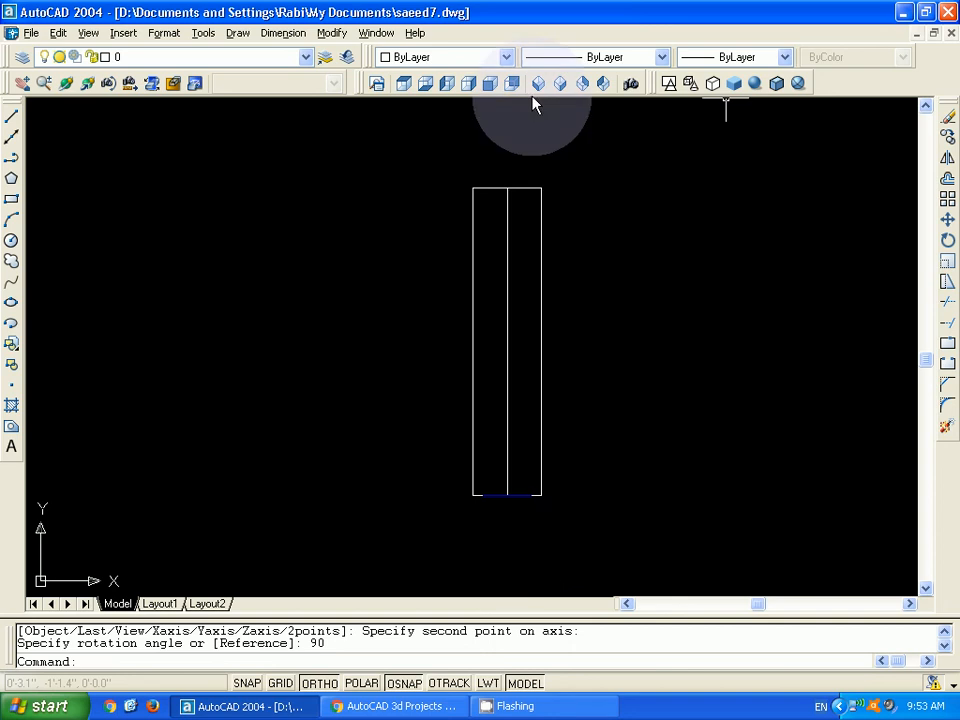
- Extrude the blue circle in the northwest isometric view using the Path option, with the cylinder's centre polyline as the path
left_click(602, 85)
key("Escape")
key("Escape")
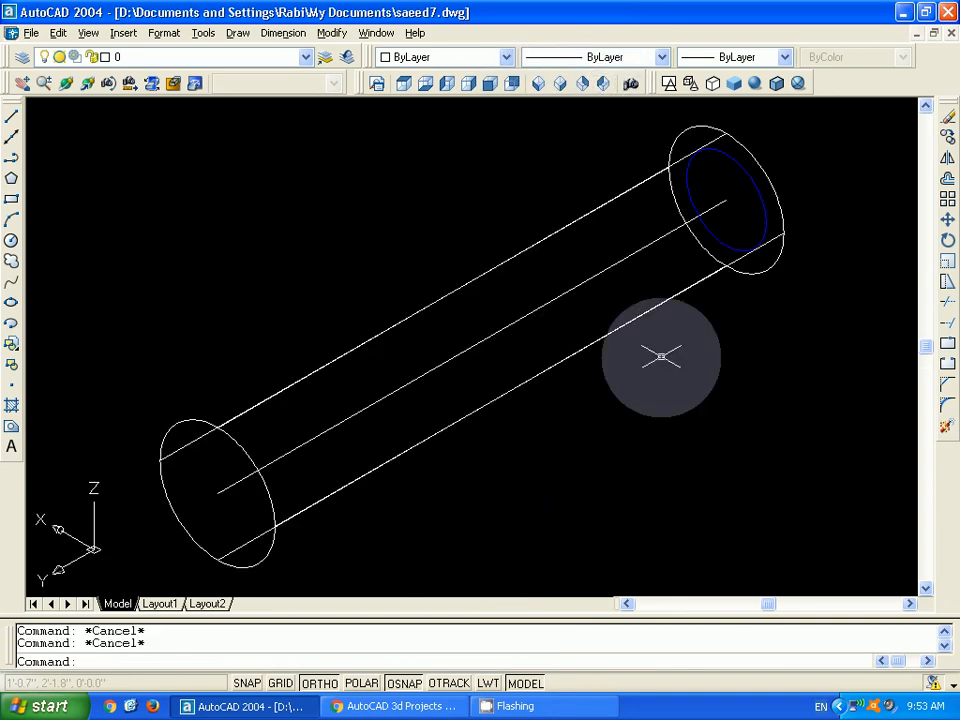
type("ext")
key("Return")
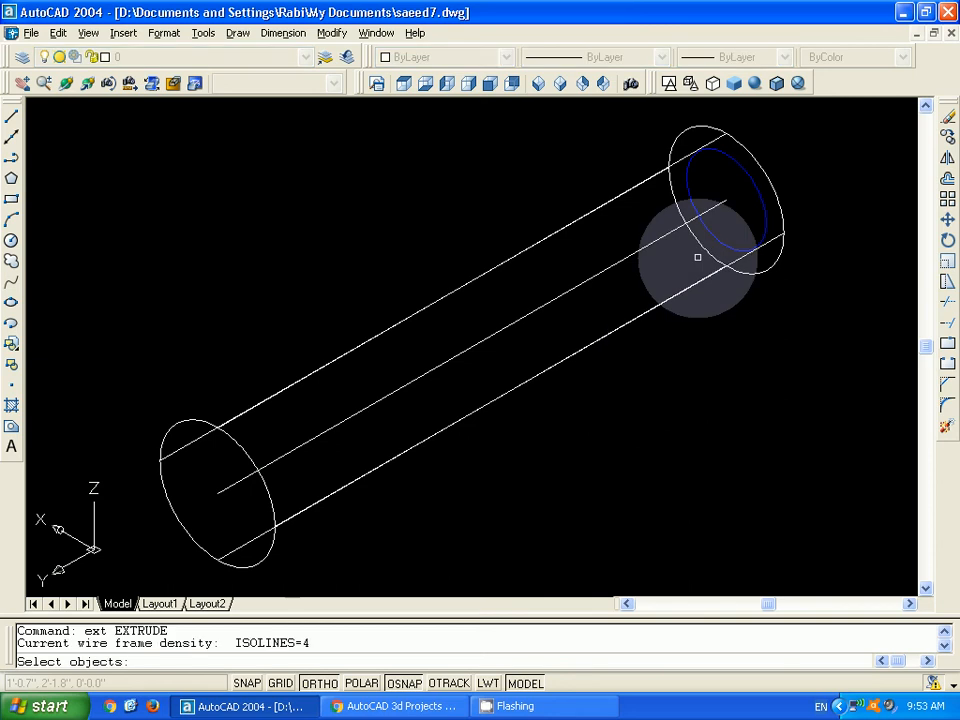
left_click(725, 242)
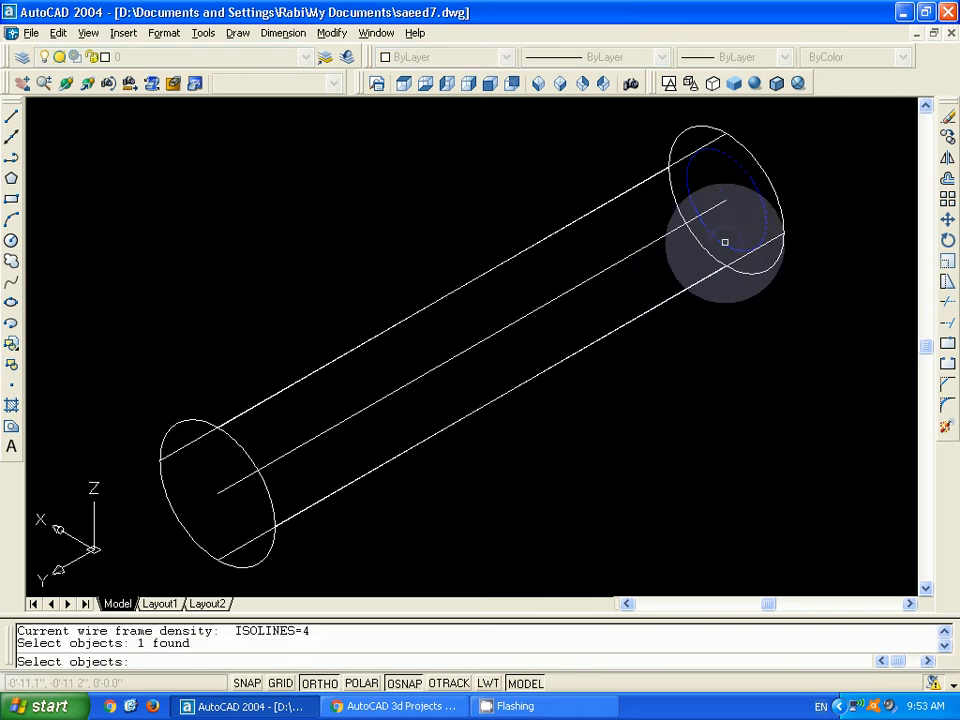
key("Return")
type("p")
key("Return")
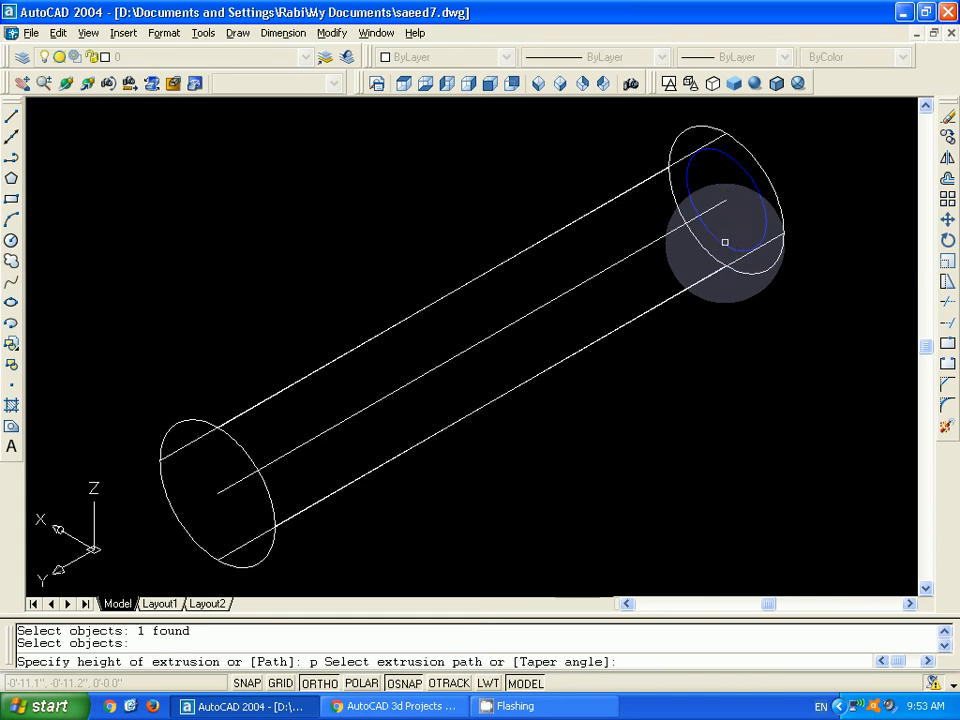
left_click(617, 262)
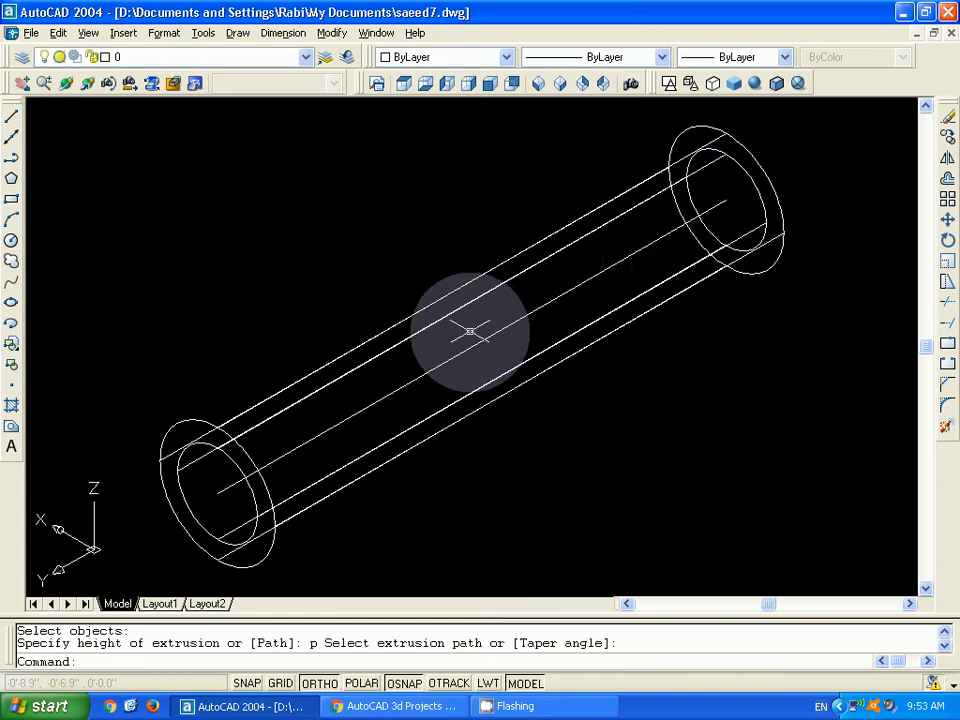
- Apply Gouraud shading to the view and check the inner cylinder by selecting it
left_click(754, 84)
key("Escape")
key("Escape")
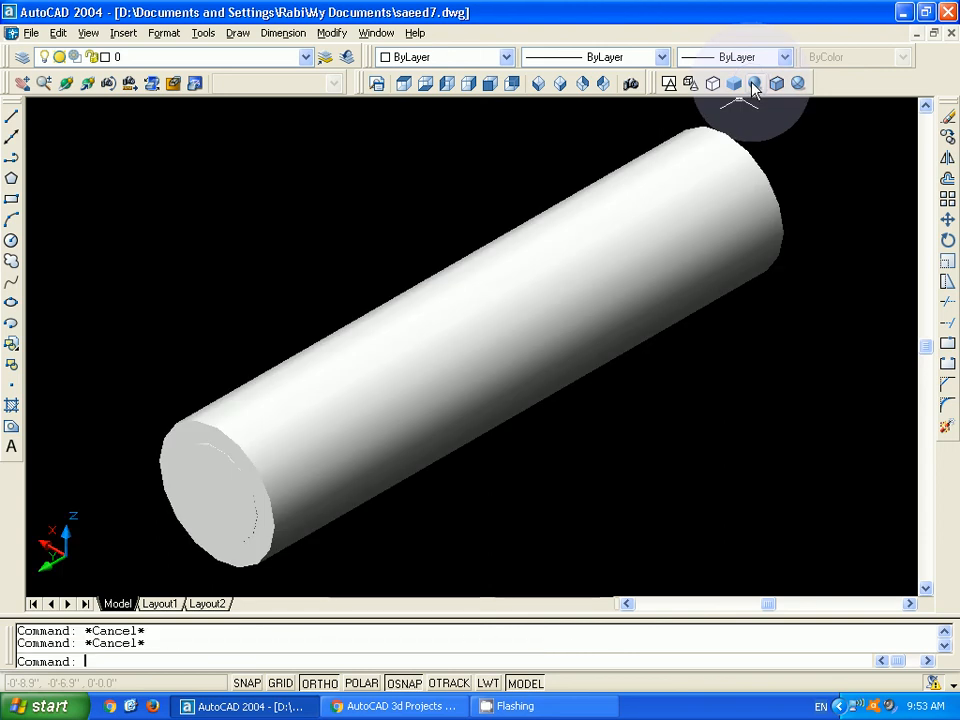
left_click(213, 449)
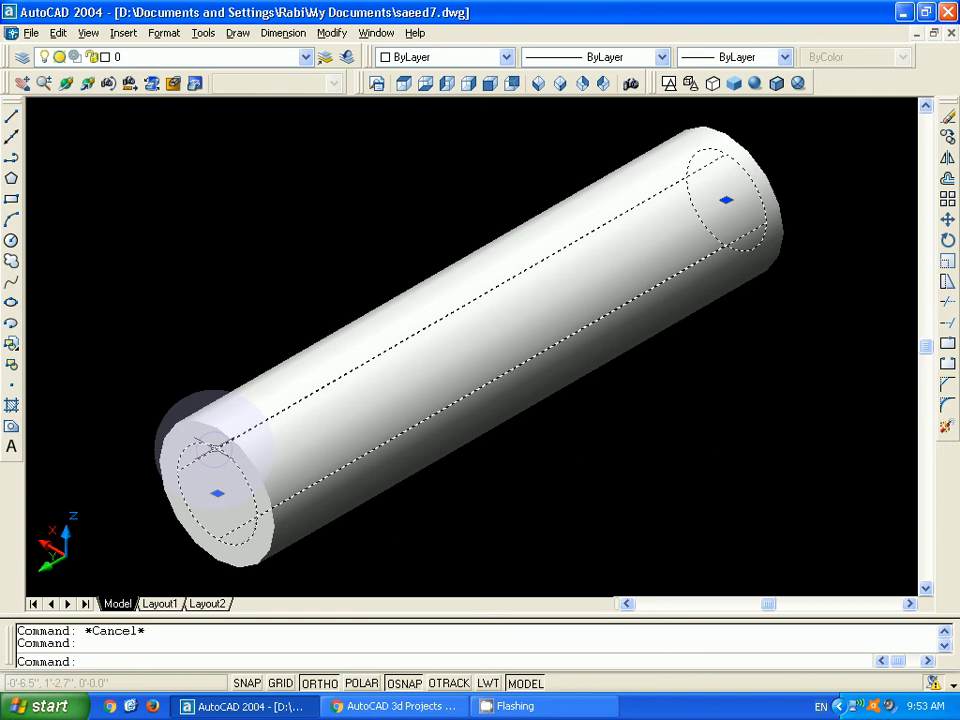
key("Escape")
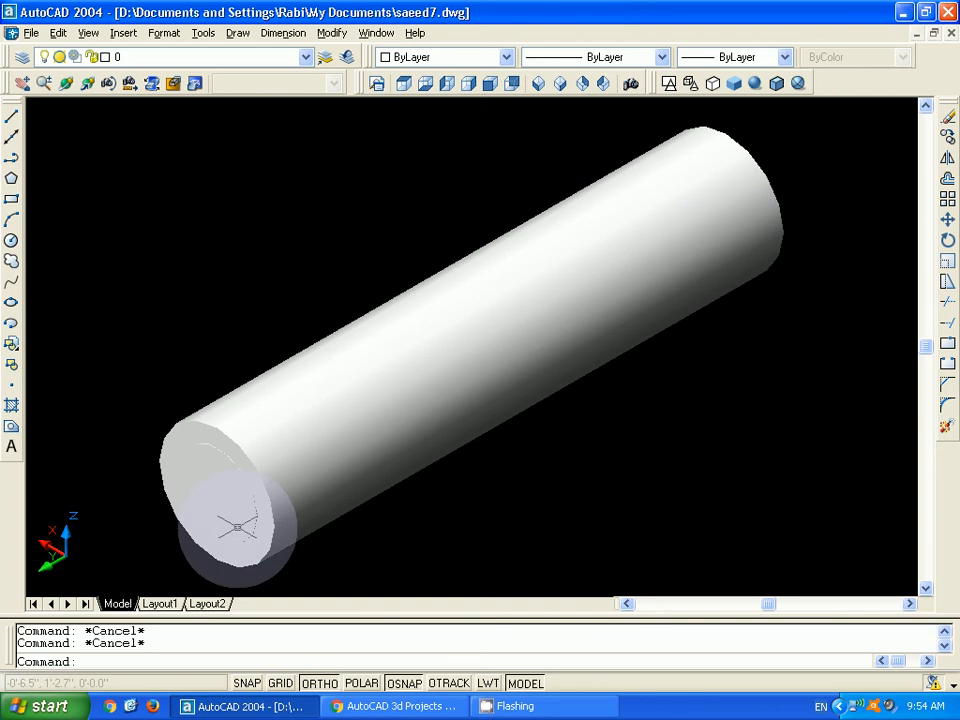
- Subtract the inner cylinder from the outer cylinder to form a hollow pipe
type("su")
key("Return")
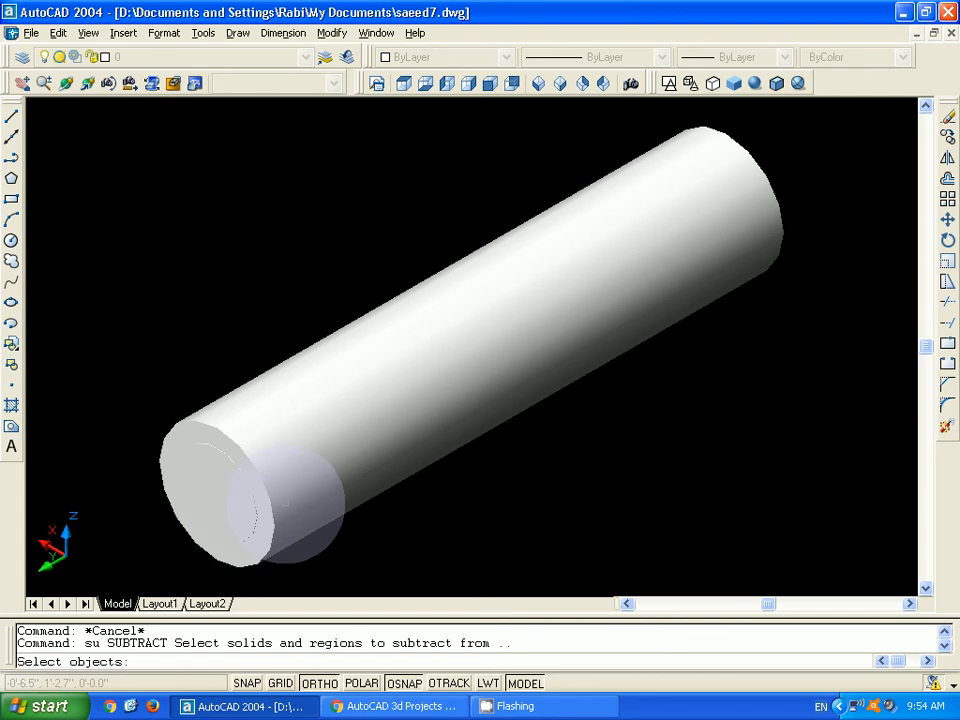
left_click(214, 428)
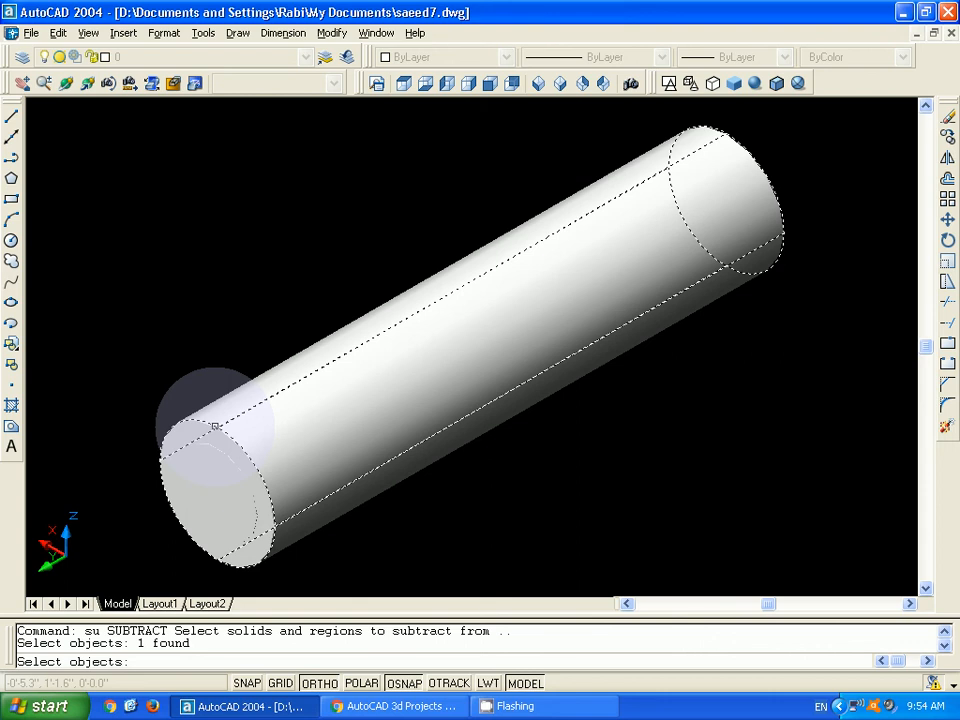
key("Return")
left_click(220, 451)
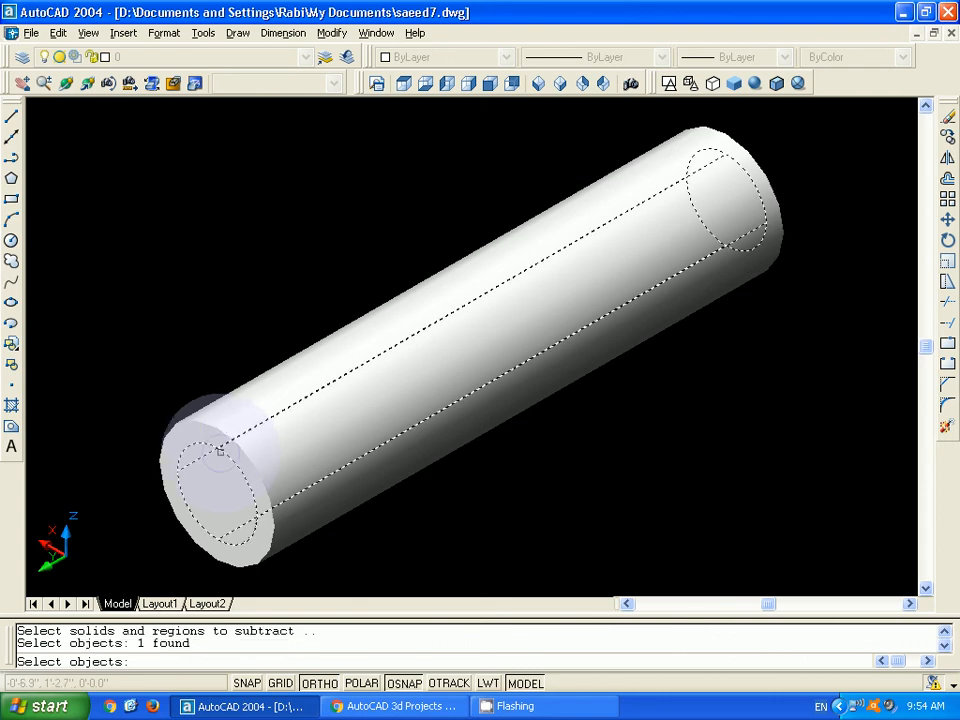
key("Return")
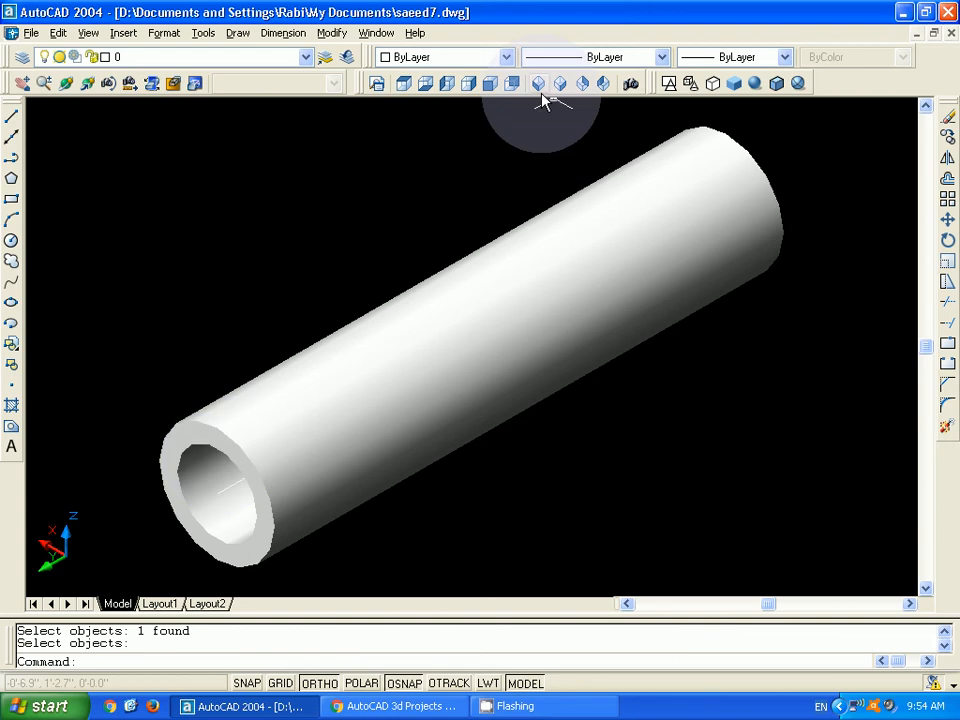
- Orbit the model to look through the pipe's open end and delete the path polyline inside it
left_click(65, 86)
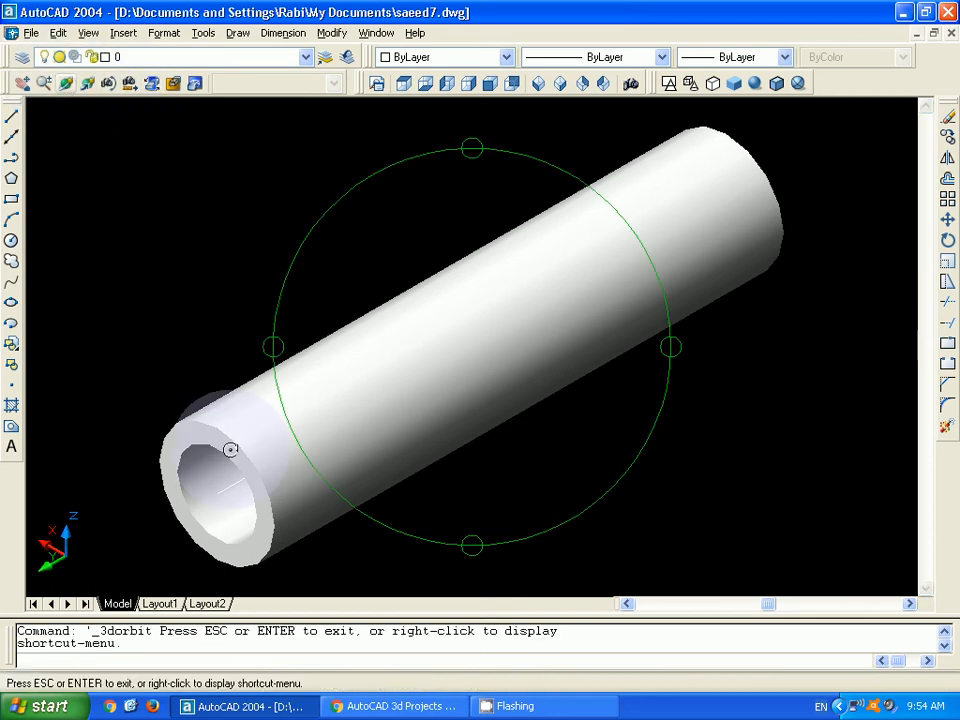
left_click_drag(230, 449, 355, 387)
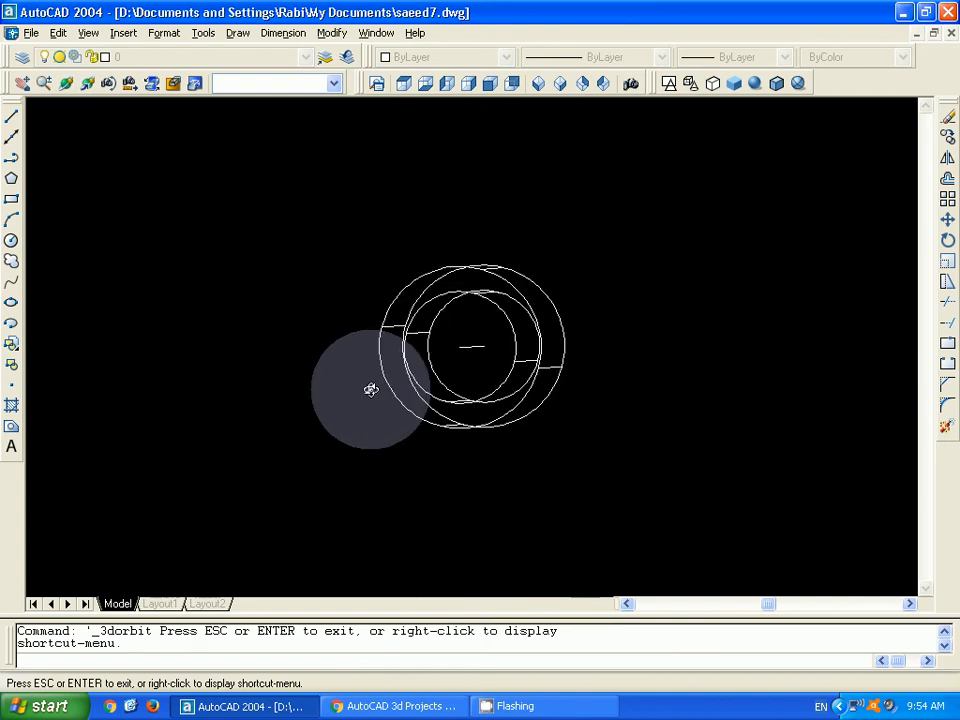
mouse_move(355, 387)
left_mouse_down()
mouse_move(377, 387)
mouse_move(370, 391)
left_mouse_up()
key("Escape")
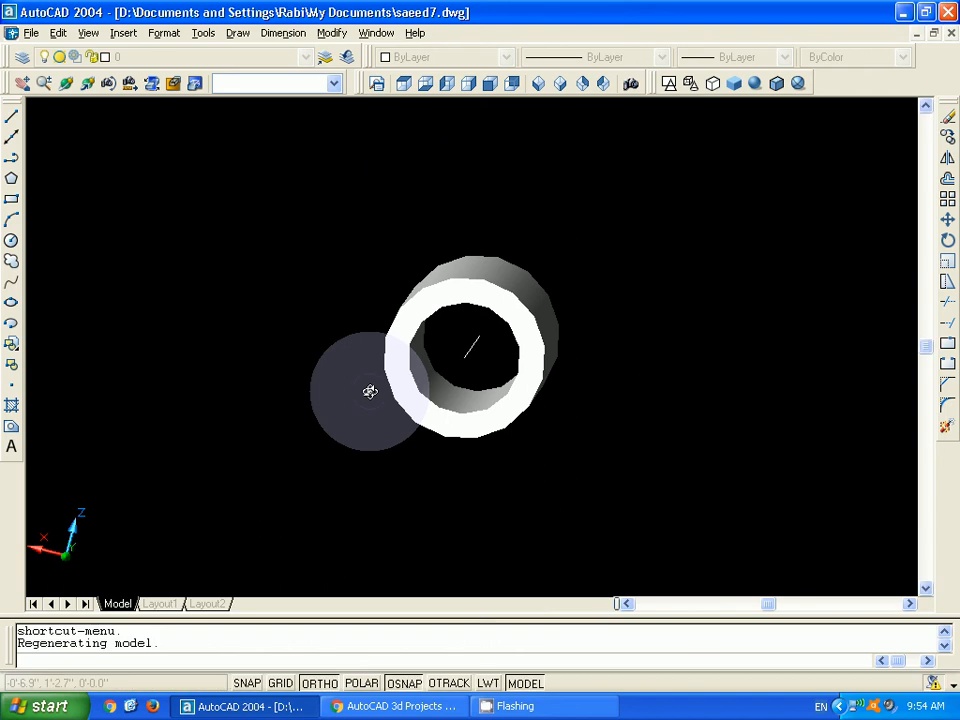
left_click(463, 357)
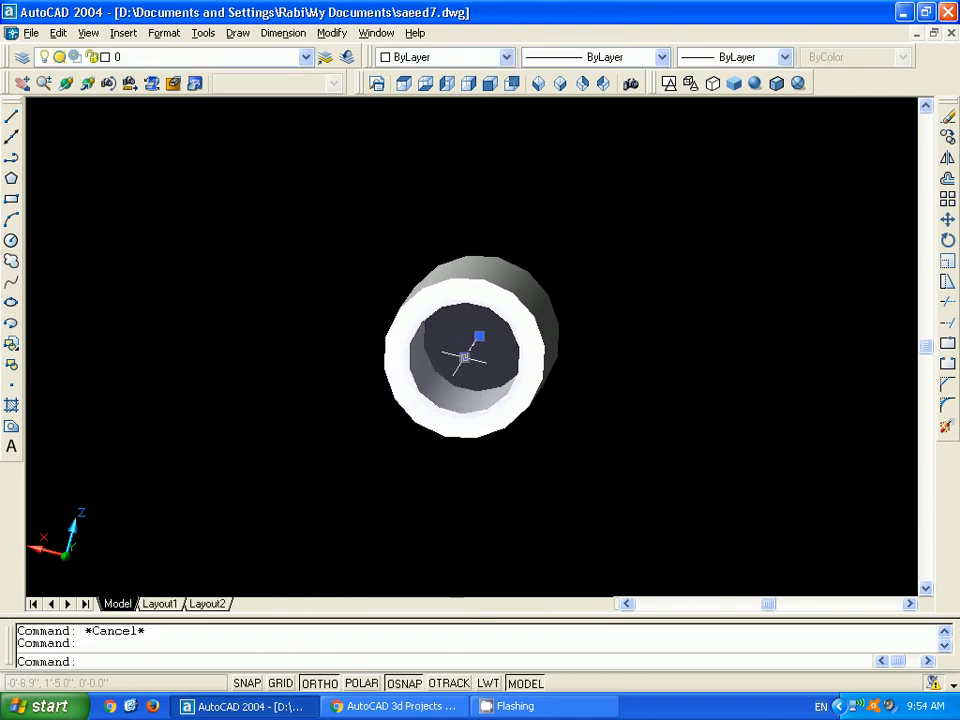
key("Delete")
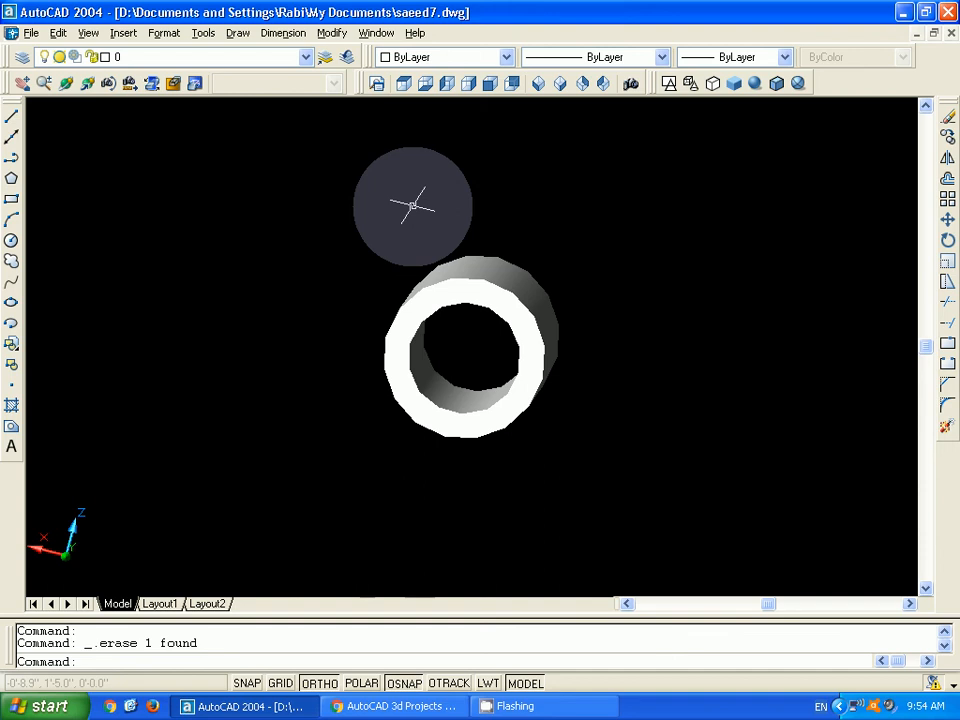
- Show the AutoCAD 3d Projects playlist on YouTube in Chrome, and return to AutoCAD
left_click(390, 707)
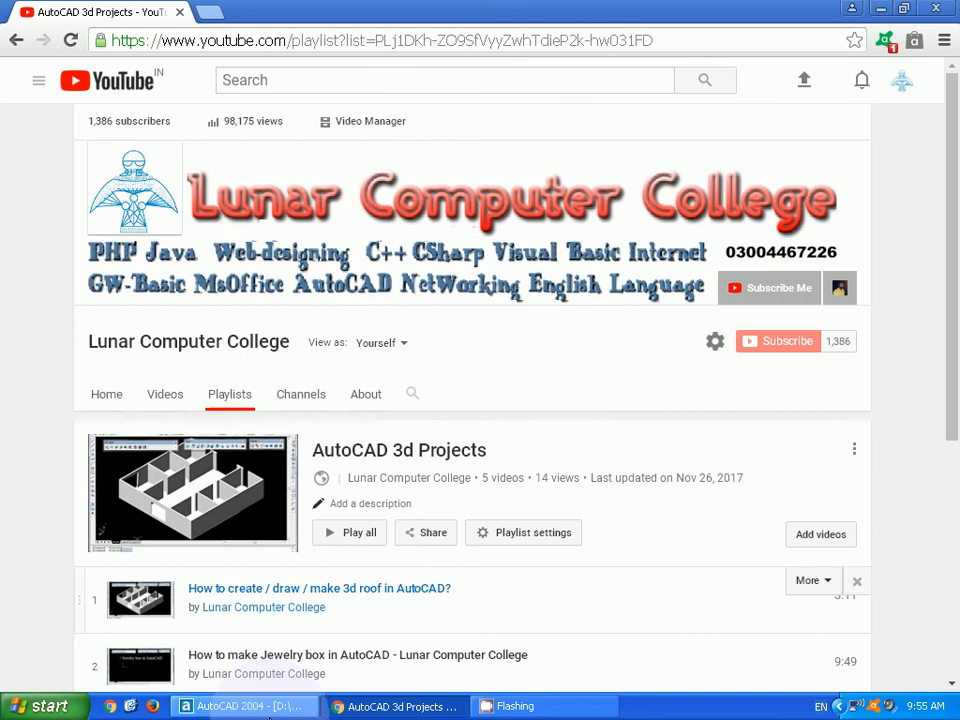
left_click(268, 712)
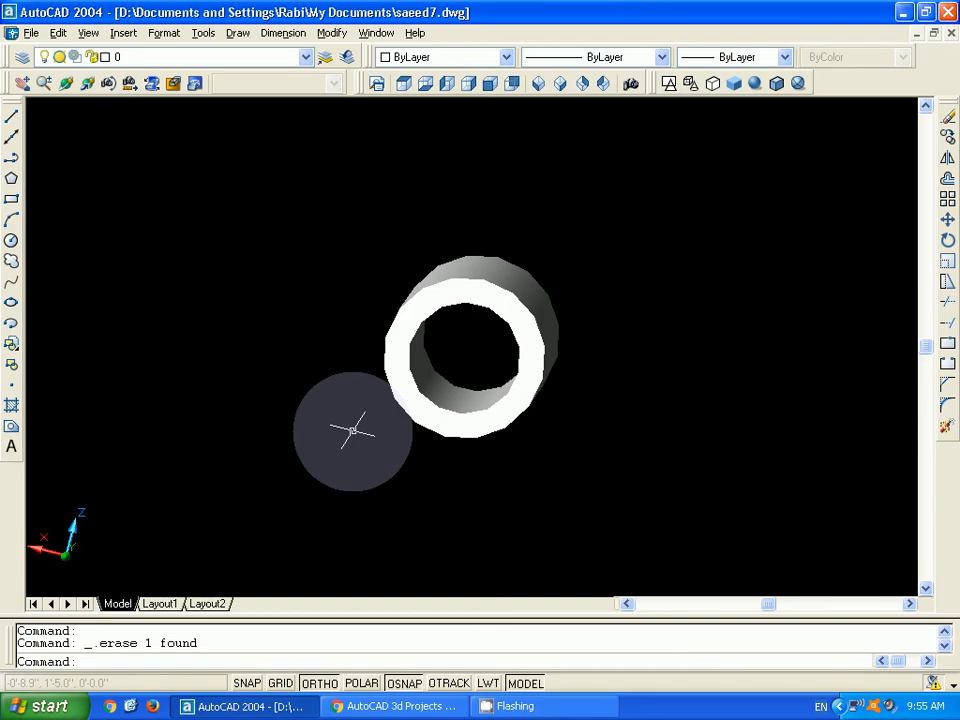